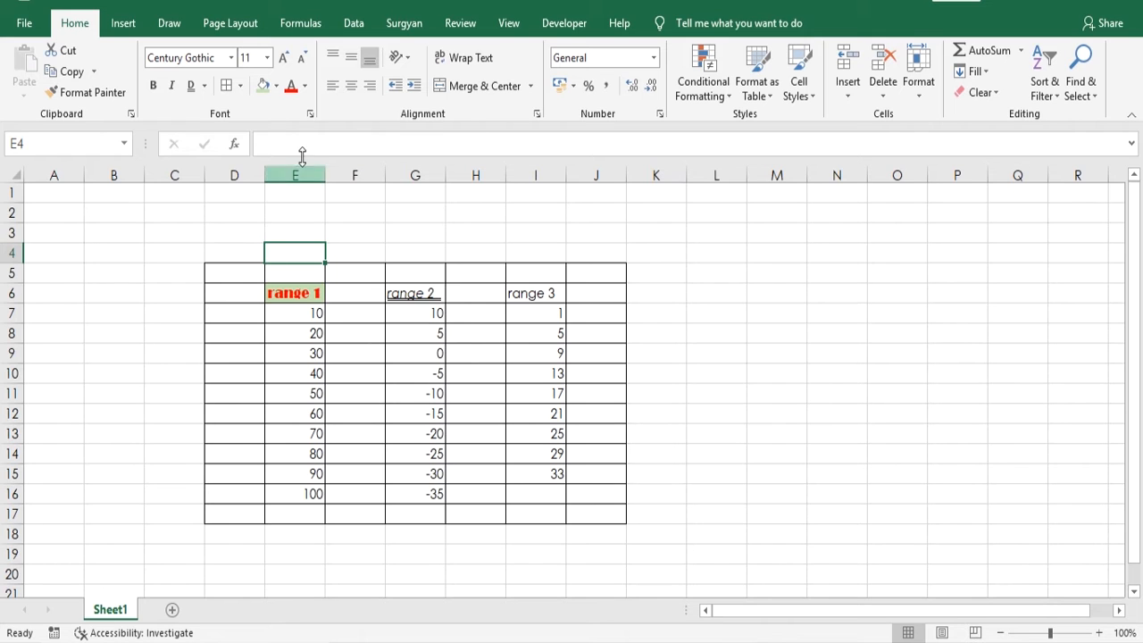
- Enter 5 in cell L7 and the letter k in cell L8
{"action": "left_click", "coordinate": [300, 316]}
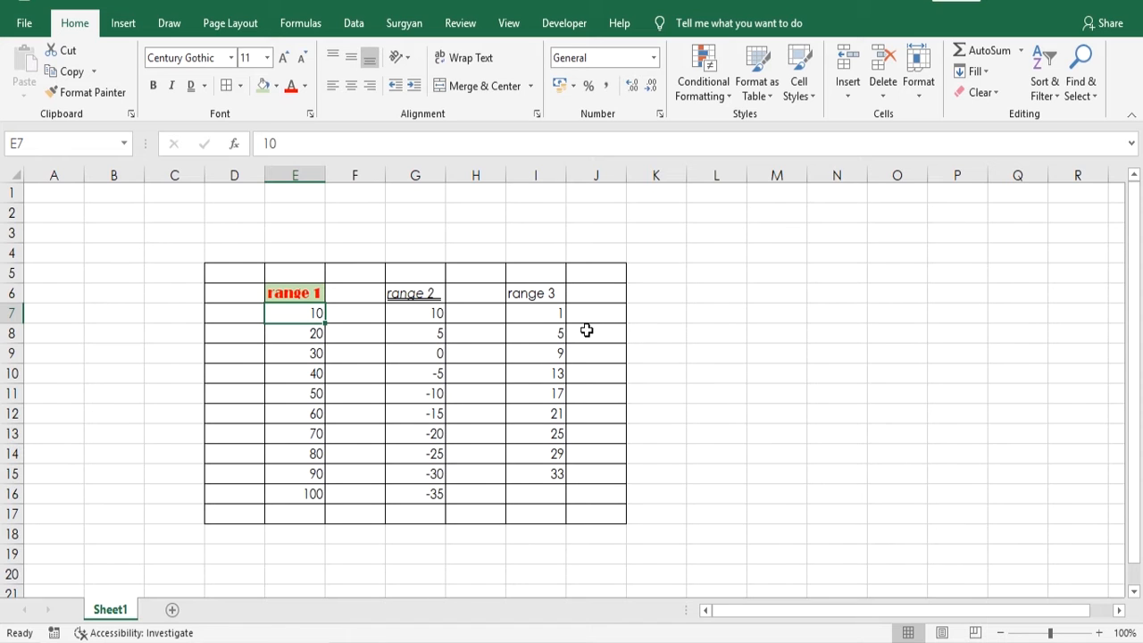
{"action": "left_click", "coordinate": [728, 316]}
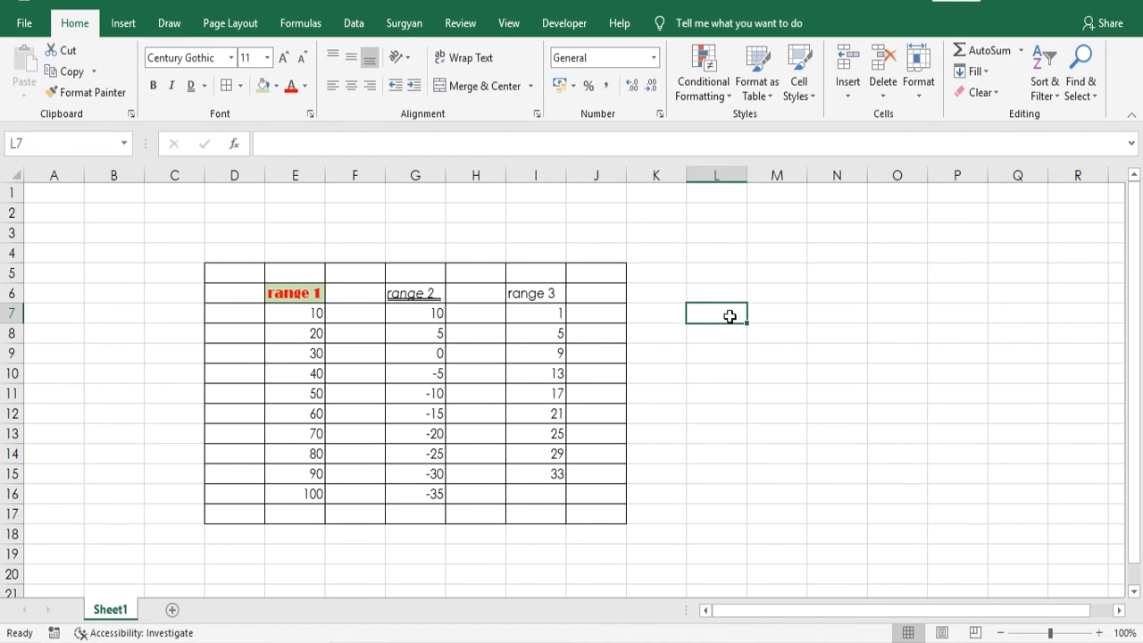
{"action": "type", "text": "5"}
{"action": "key", "text": "Return"}
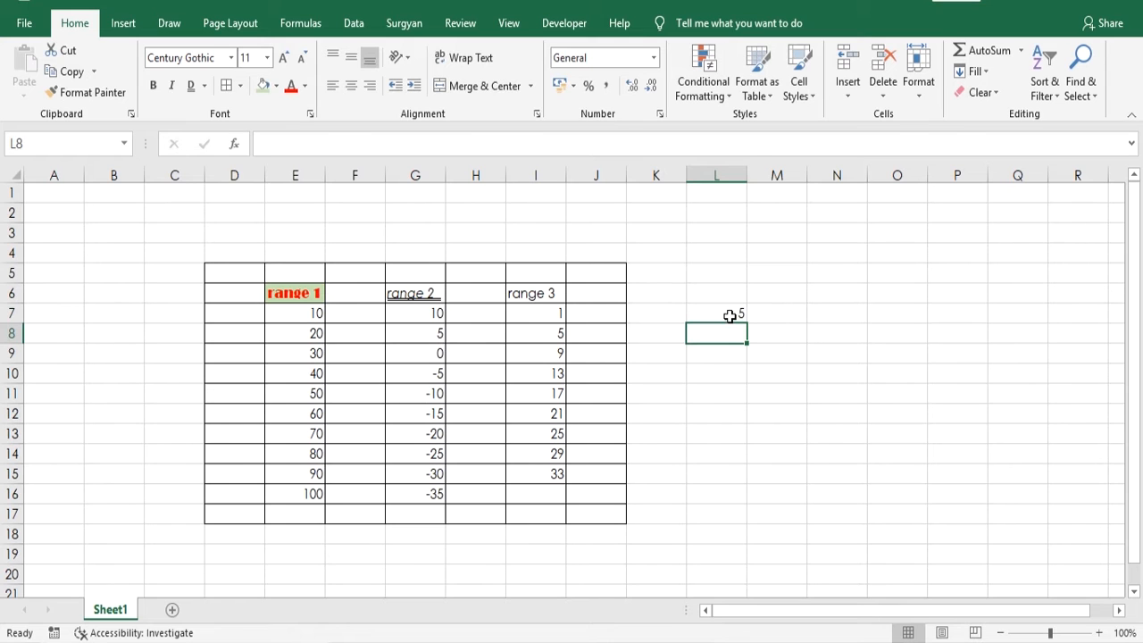
{"action": "type", "text": "k"}
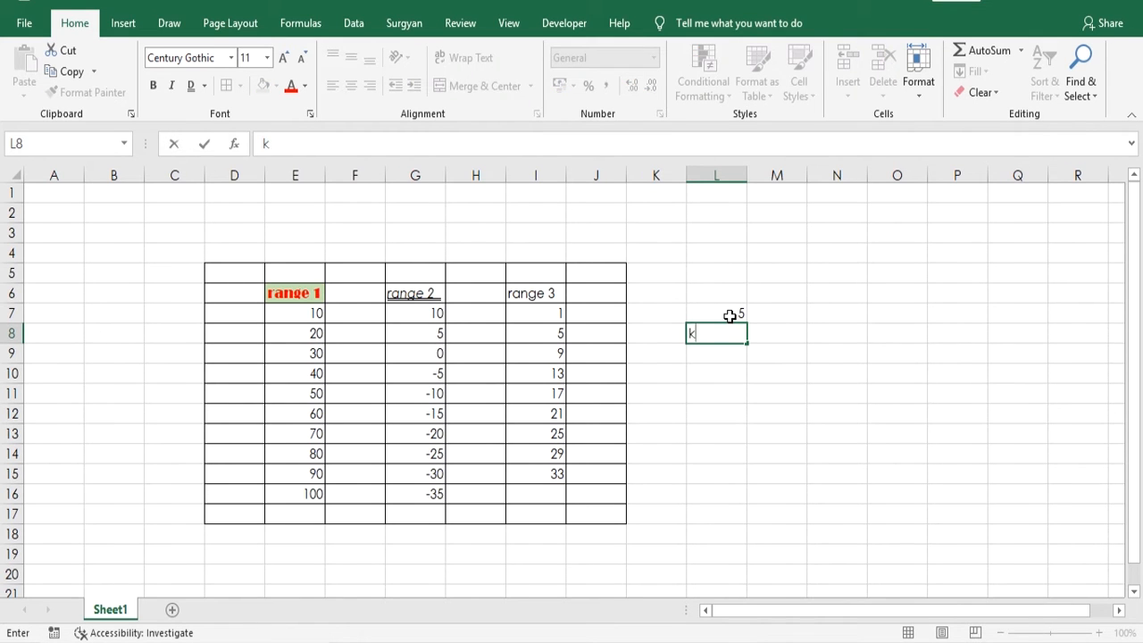
{"action": "key", "text": "Return"}
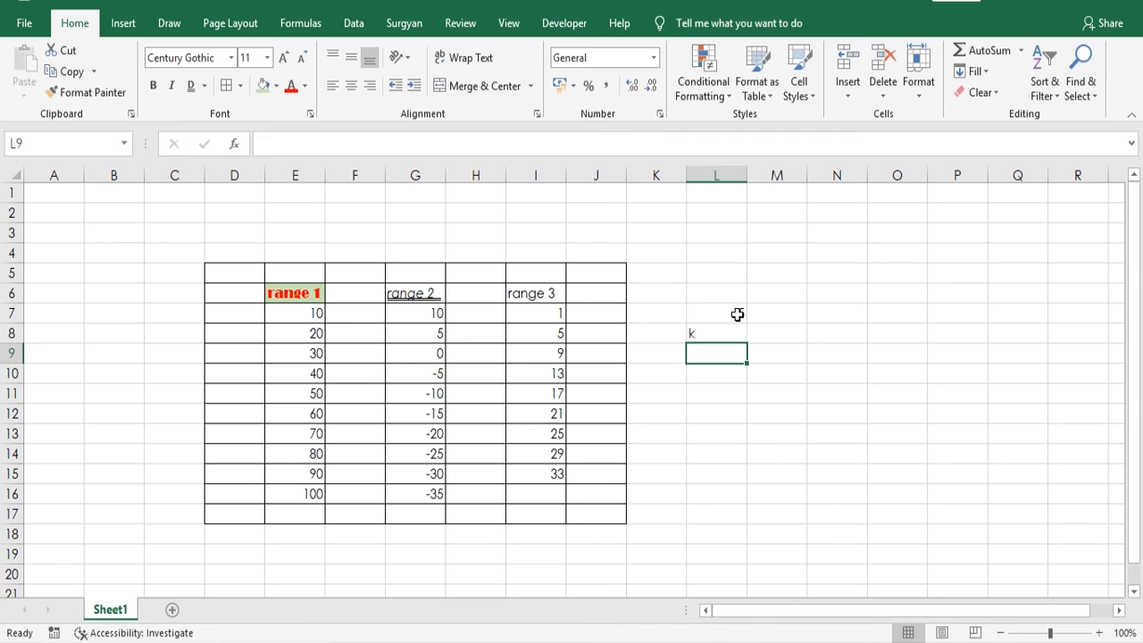
{"action": "left_click", "coordinate": [714, 395]}
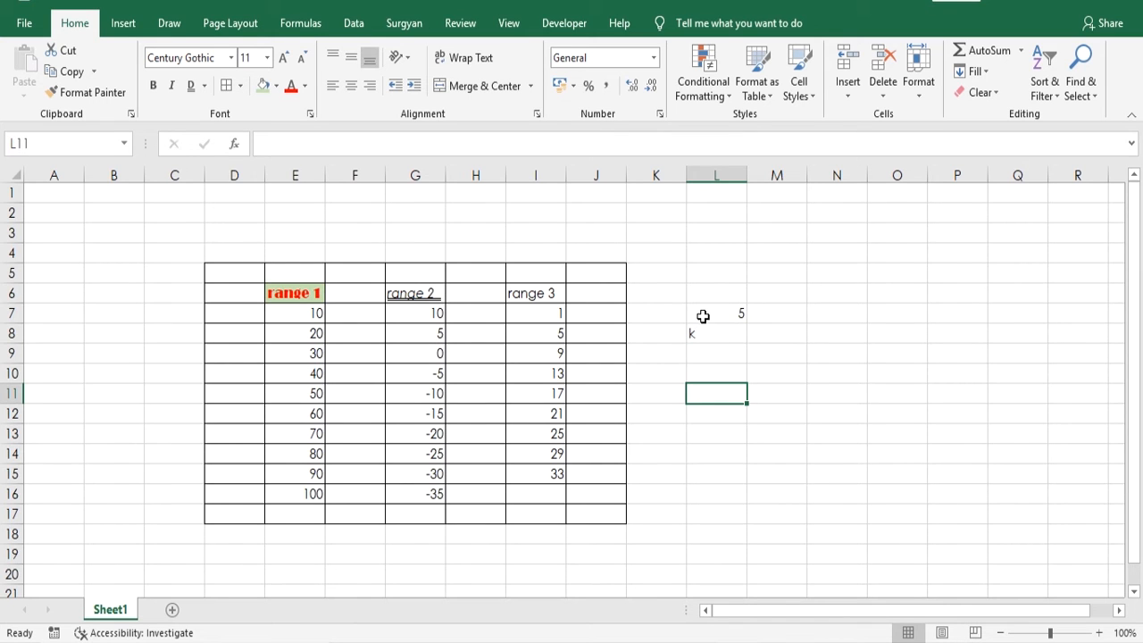
- Center the contents of cells L7:L9 horizontally
{"action": "left_click_drag", "start_coordinate": [701, 309], "coordinate": [706, 348]}
{"action": "left_click", "coordinate": [772, 350]}
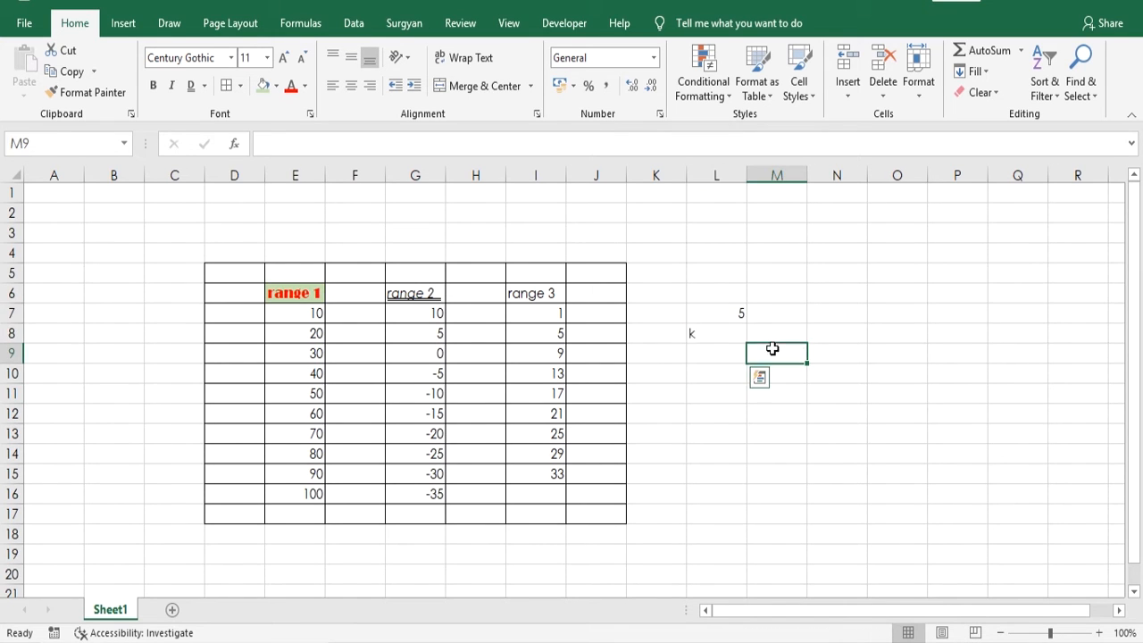
{"action": "left_click", "coordinate": [705, 317]}
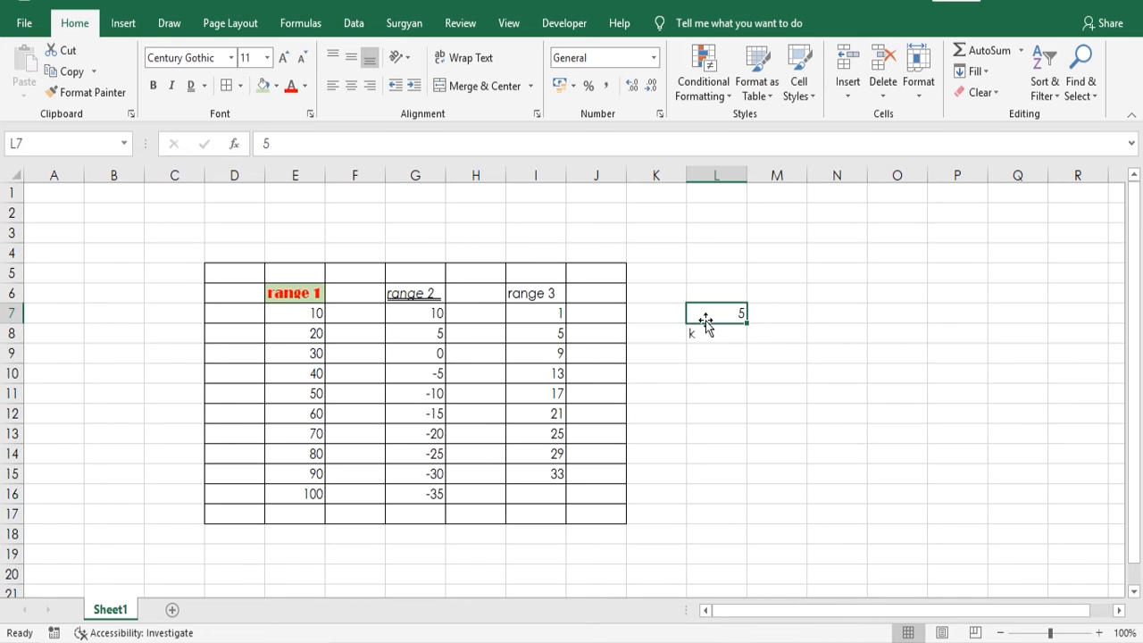
{"action": "left_click", "coordinate": [753, 319]}
{"action": "left_click_drag", "start_coordinate": [714, 312], "coordinate": [703, 346]}
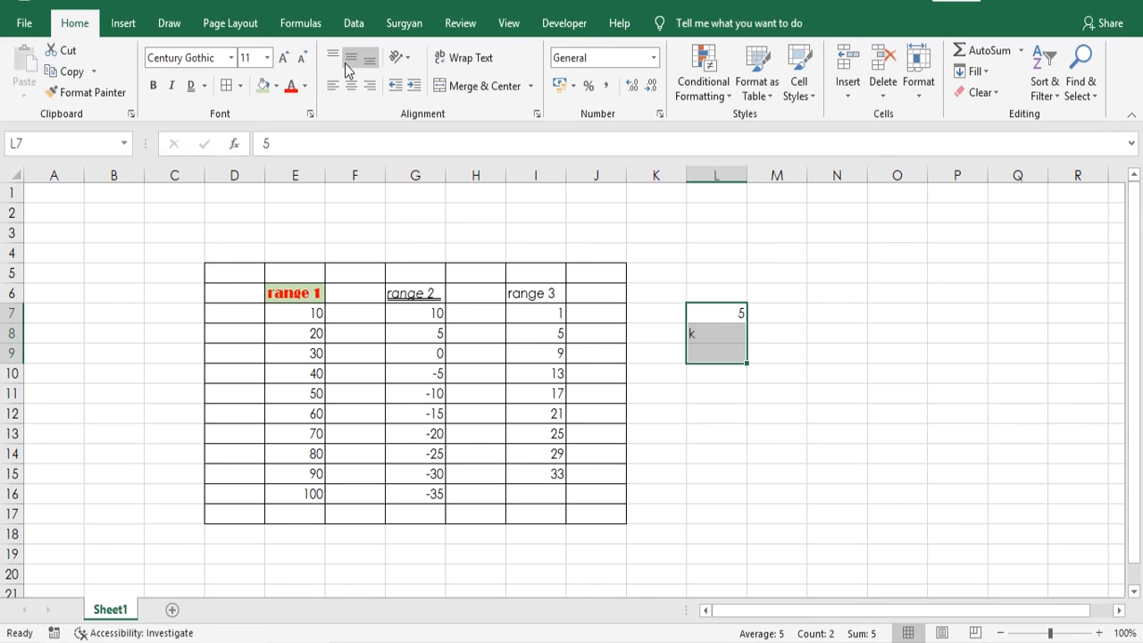
{"action": "left_click", "coordinate": [352, 87]}
{"action": "left_click", "coordinate": [732, 398]}
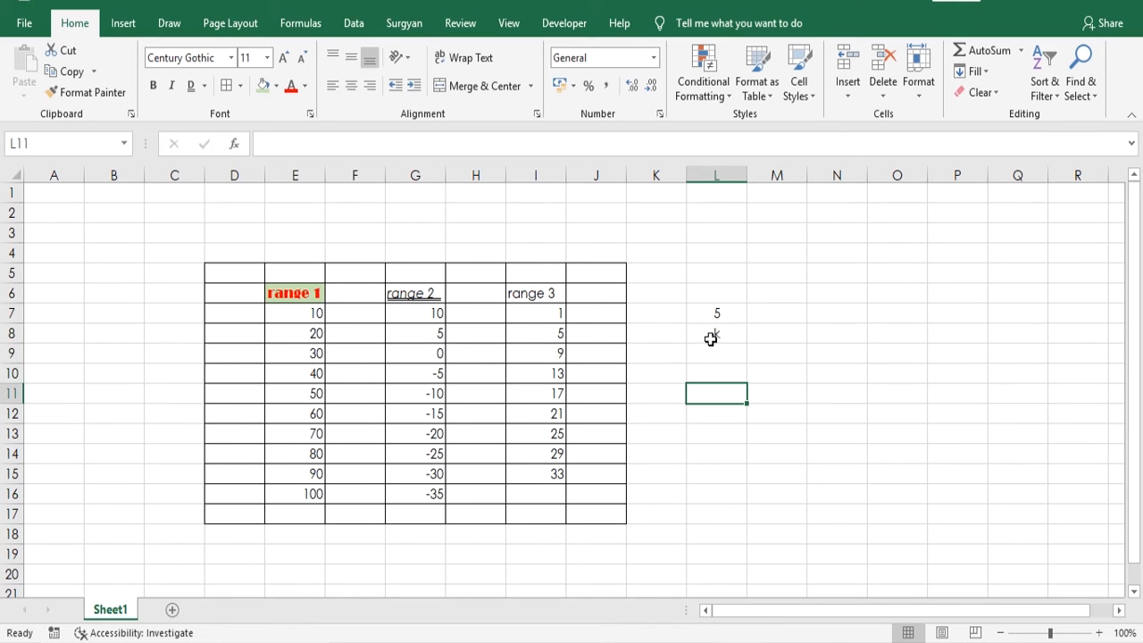
- Left-align the contents of cells L6:L8
{"action": "left_click_drag", "start_coordinate": [709, 298], "coordinate": [716, 332]}
{"action": "left_click", "coordinate": [332, 87]}
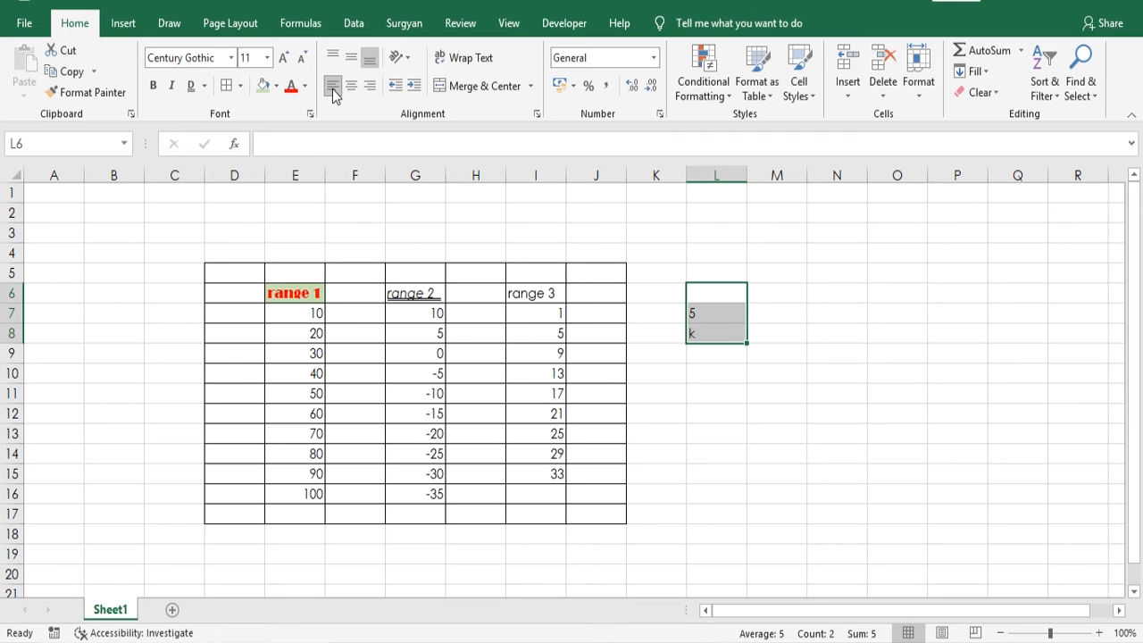
{"action": "left_click", "coordinate": [643, 230]}
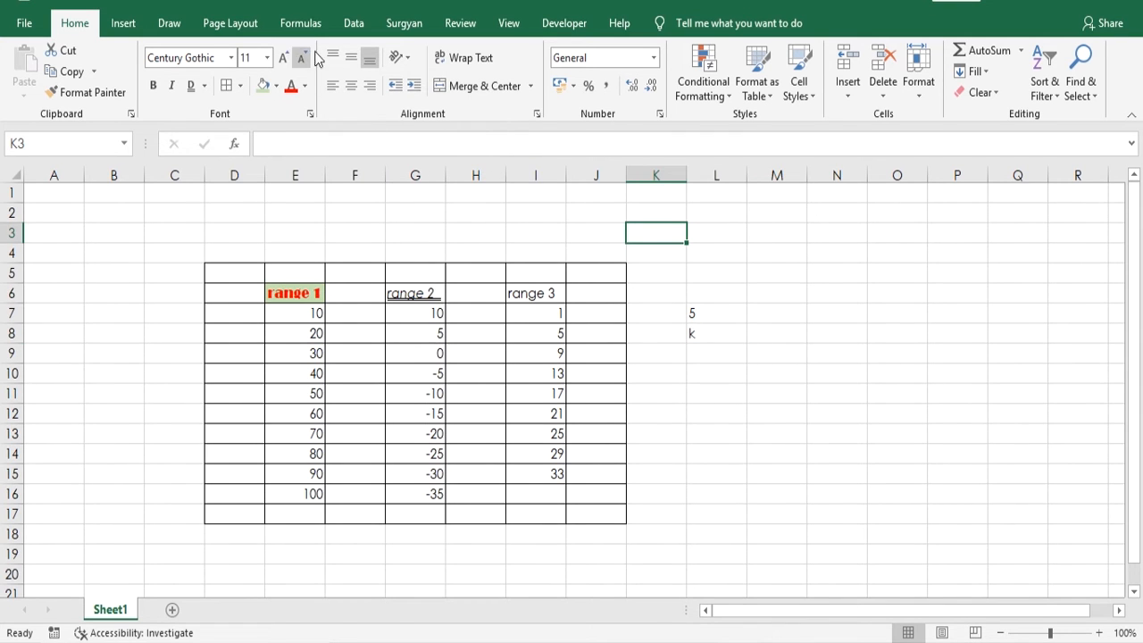
- Make row 6 several times taller and middle-align the range 1 heading in E6 vertically
{"action": "left_click_drag", "start_coordinate": [22, 304], "coordinate": [53, 401]}
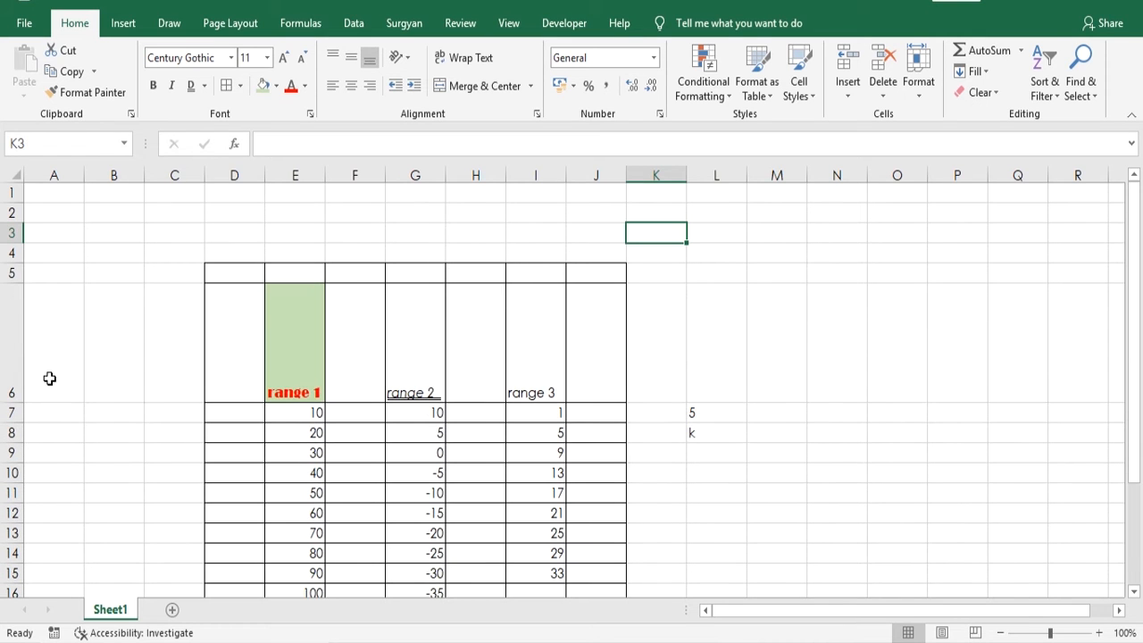
{"action": "left_click", "coordinate": [291, 381]}
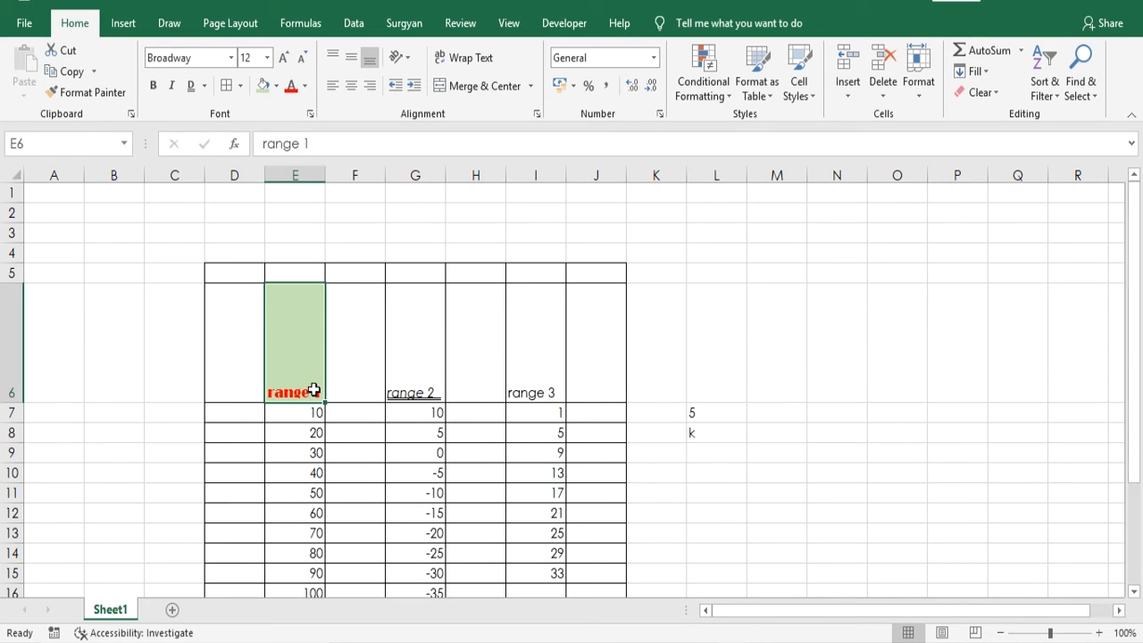
{"action": "left_click", "coordinate": [352, 59]}
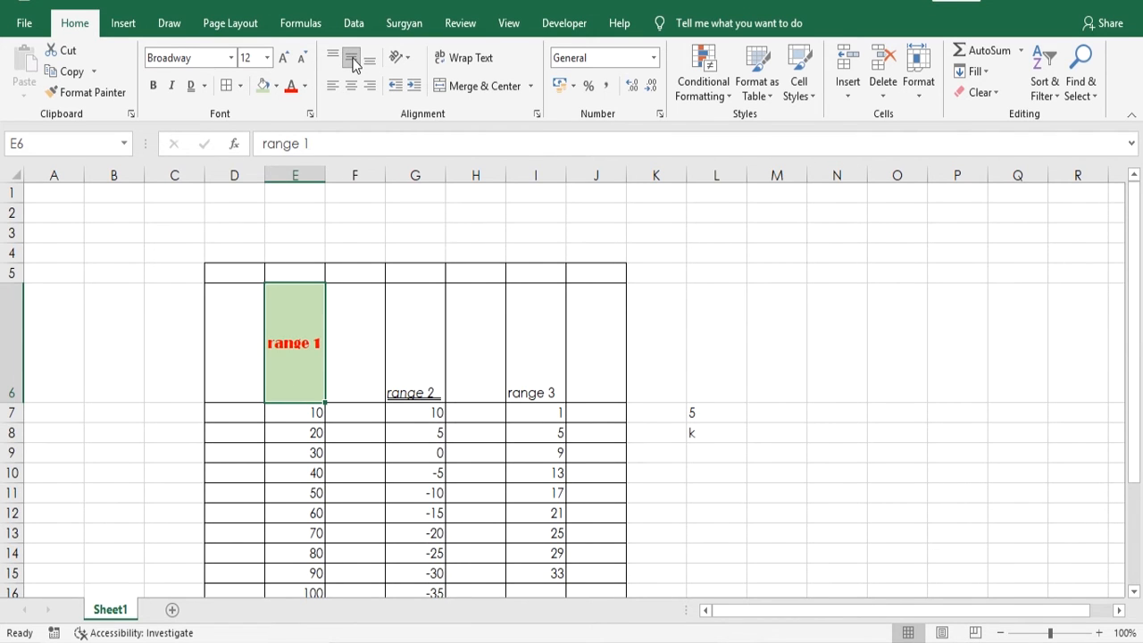
- Top-align the range 1 heading in E6 and reduce row 6 to slightly above the normal row height
{"action": "left_click", "coordinate": [336, 61]}
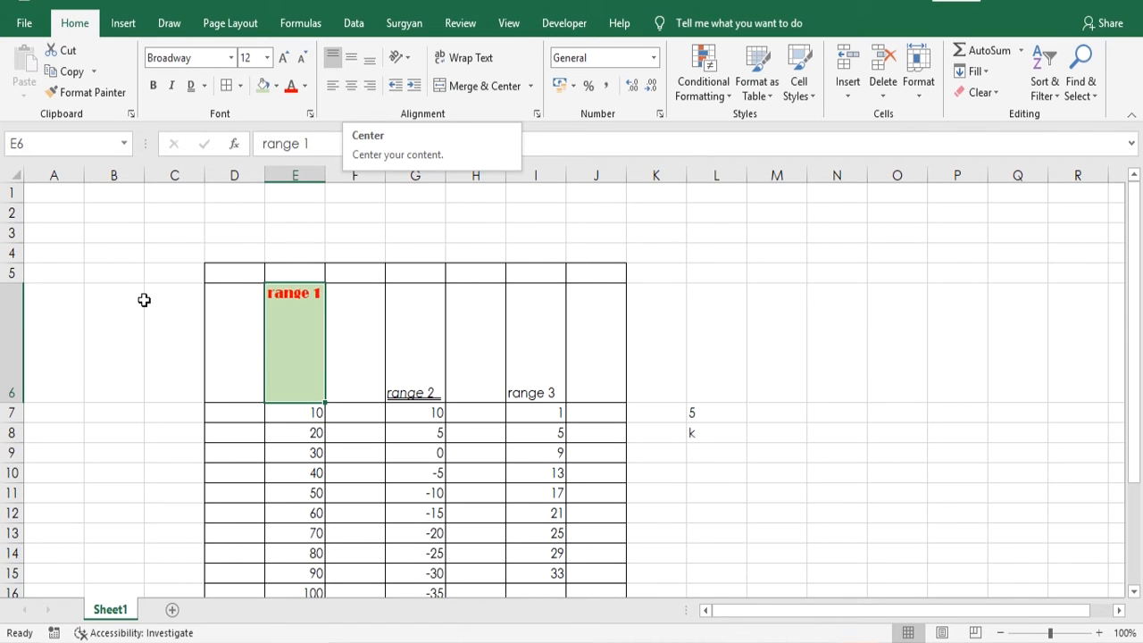
{"action": "left_click_drag", "start_coordinate": [18, 400], "coordinate": [22, 309]}
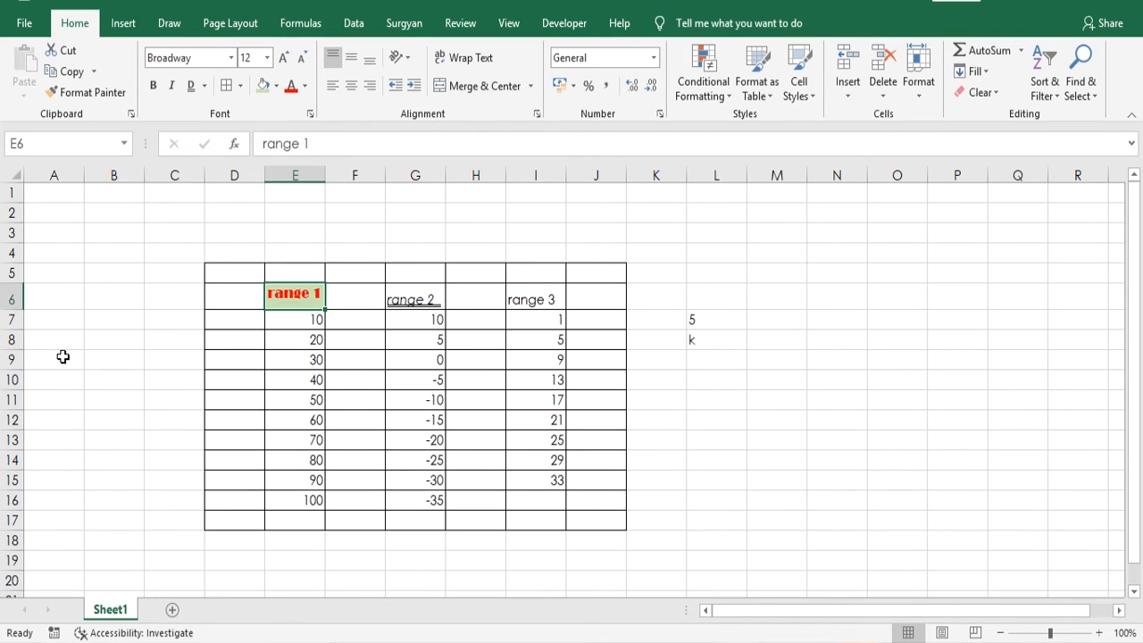
- Increase the indent of the value in cell E7
{"action": "left_click", "coordinate": [280, 320]}
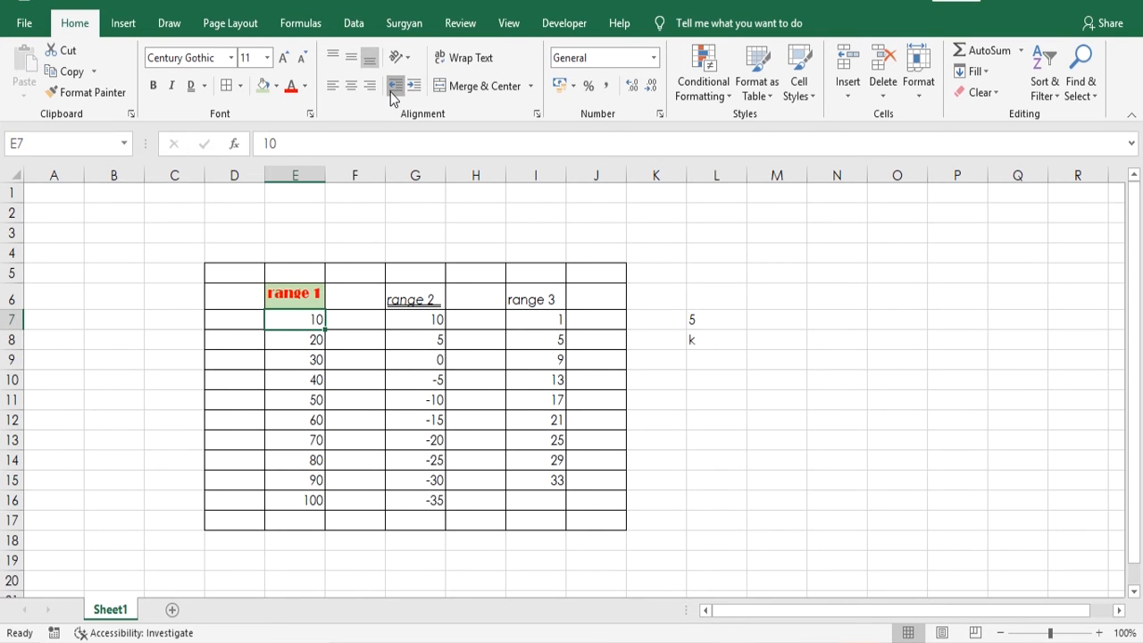
{"action": "left_click", "coordinate": [414, 88]}
{"action": "left_click", "coordinate": [413, 88]}
{"action": "left_click", "coordinate": [413, 87]}
{"action": "left_click", "coordinate": [413, 88]}
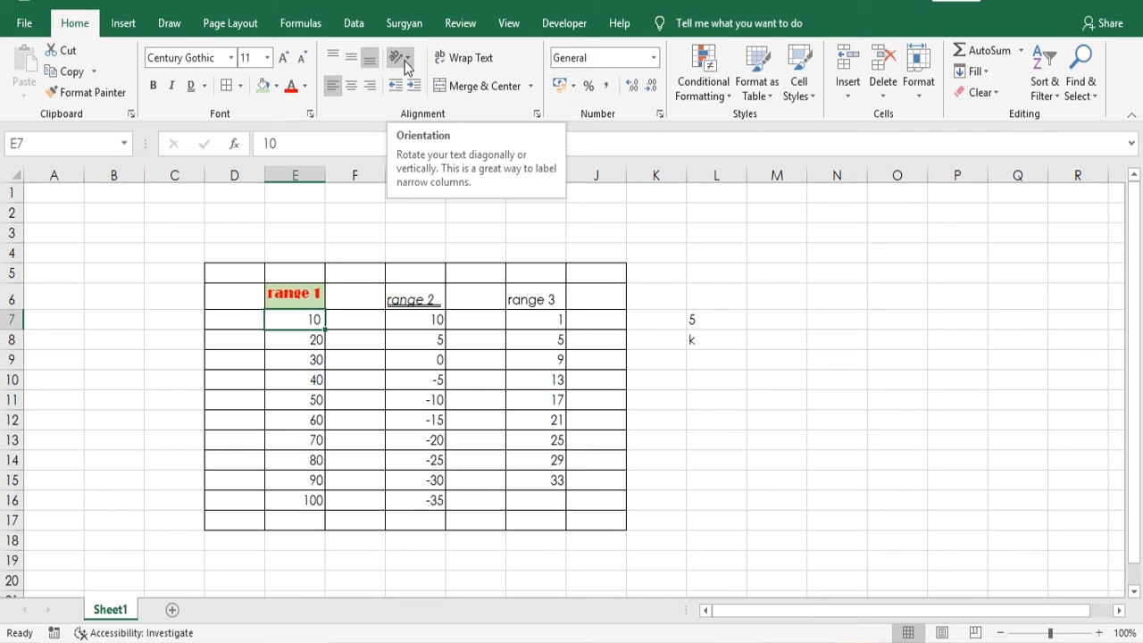
- Make row 6 a little taller and set the range 1 heading in E6 to Angle Clockwise
{"action": "left_click", "coordinate": [406, 64]}
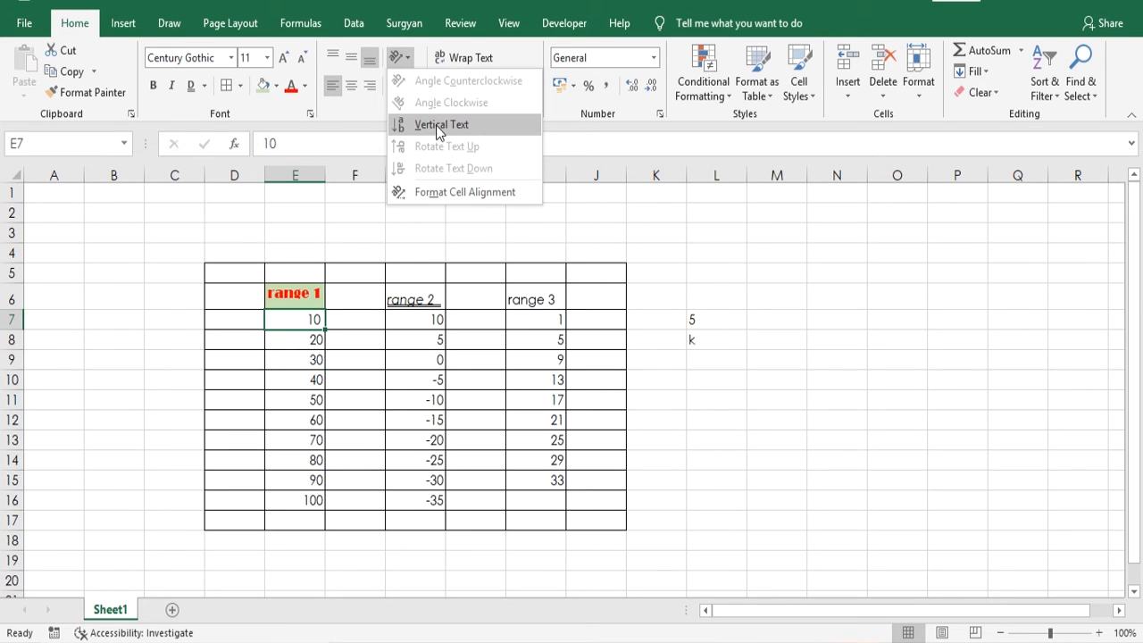
{"action": "left_click", "coordinate": [206, 261]}
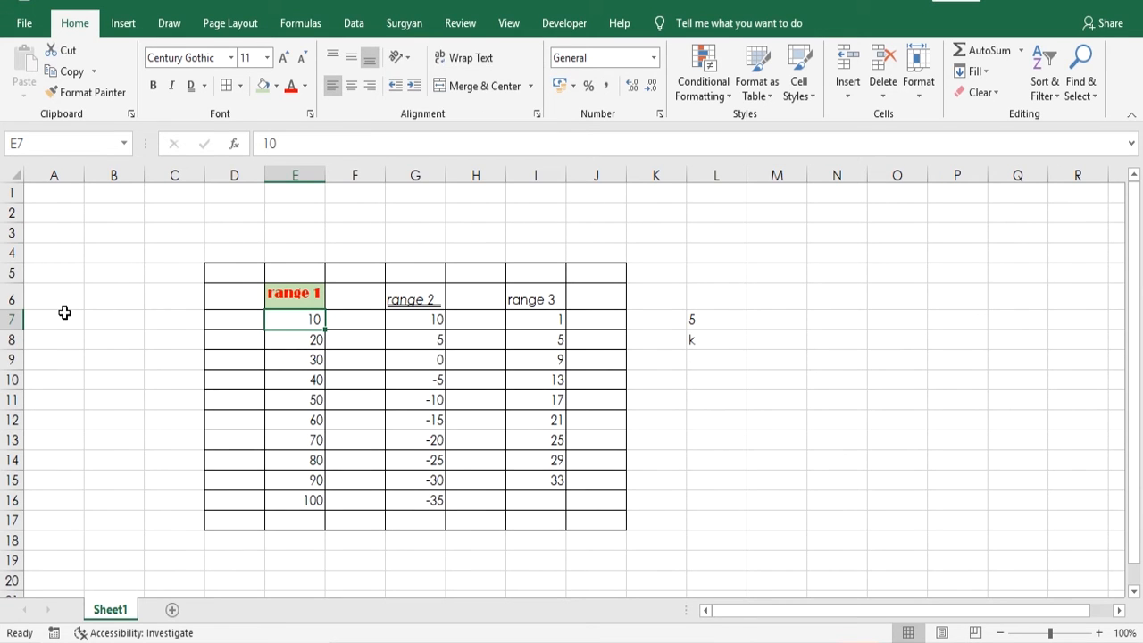
{"action": "left_click", "coordinate": [286, 295]}
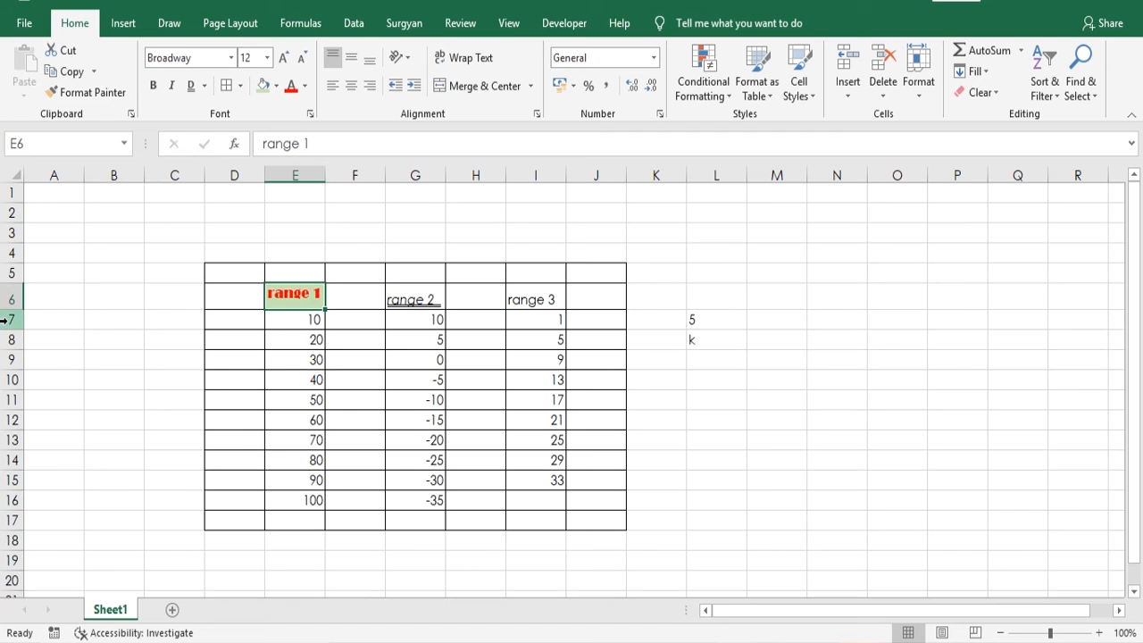
{"action": "left_click_drag", "start_coordinate": [18, 311], "coordinate": [18, 327]}
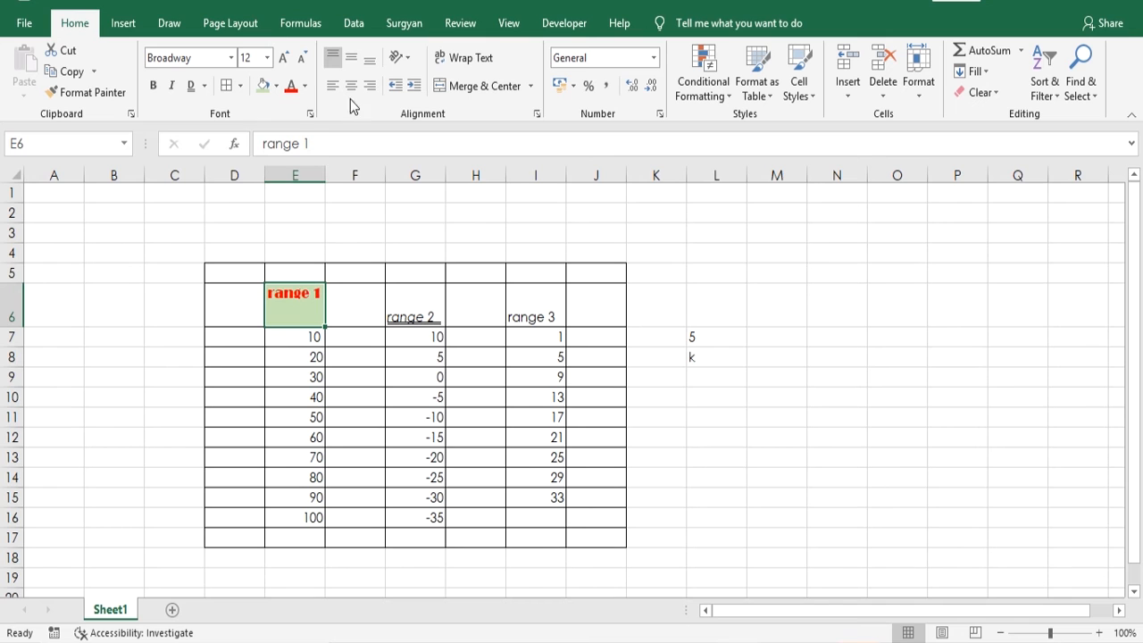
{"action": "left_click", "coordinate": [409, 60]}
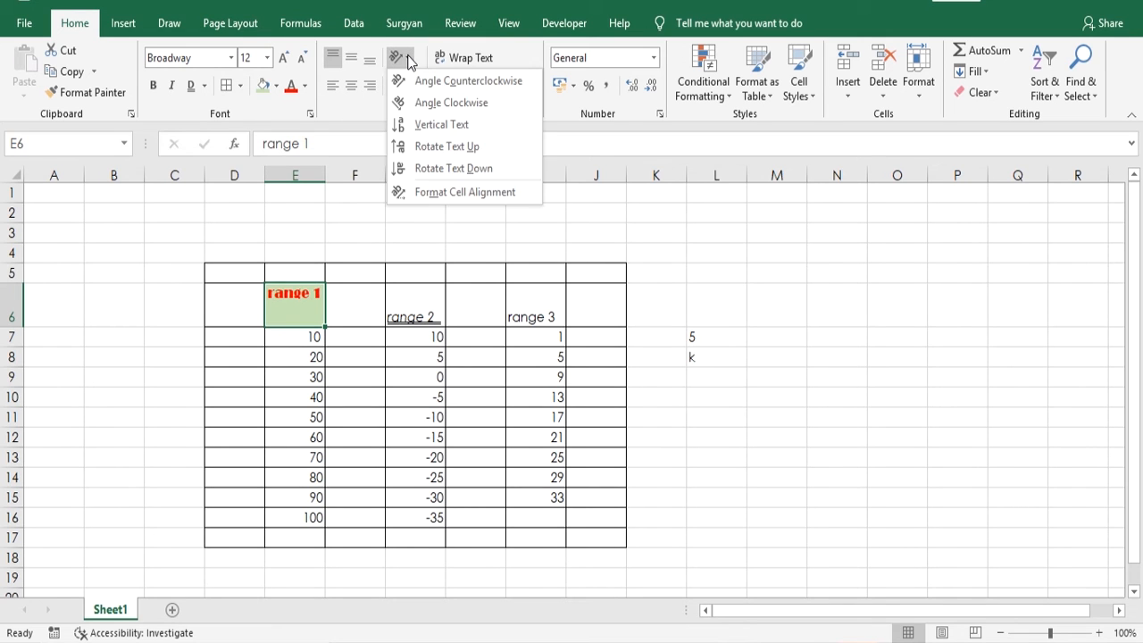
{"action": "left_click", "coordinate": [425, 116]}
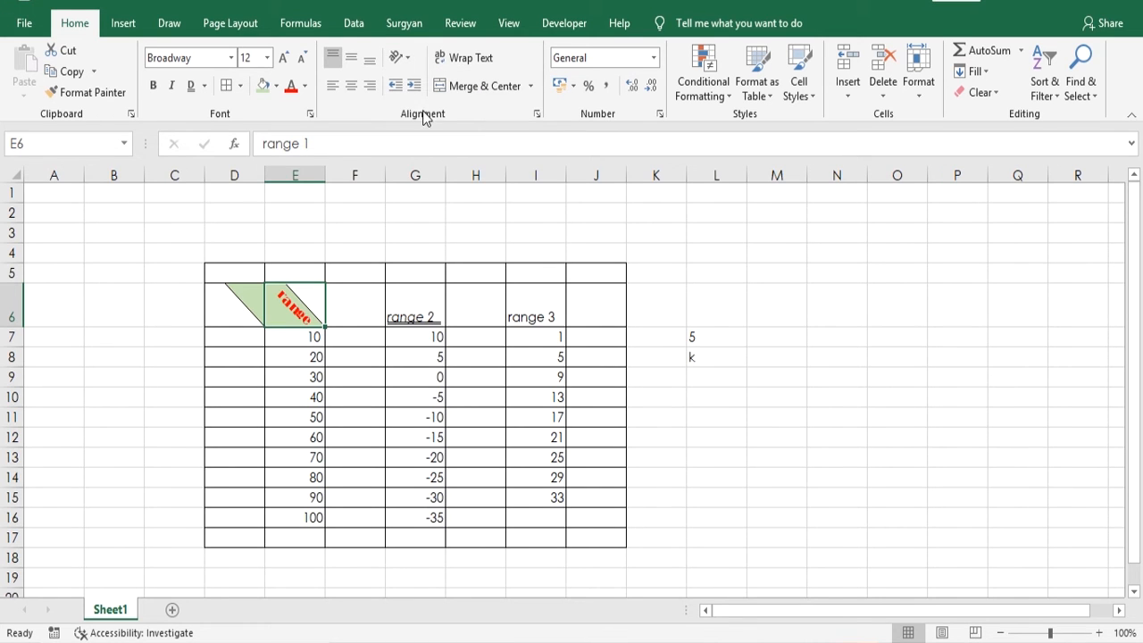
- Examine how the slanted heading and its green fill relate to cells D6 and E6
{"action": "left_click", "coordinate": [157, 336]}
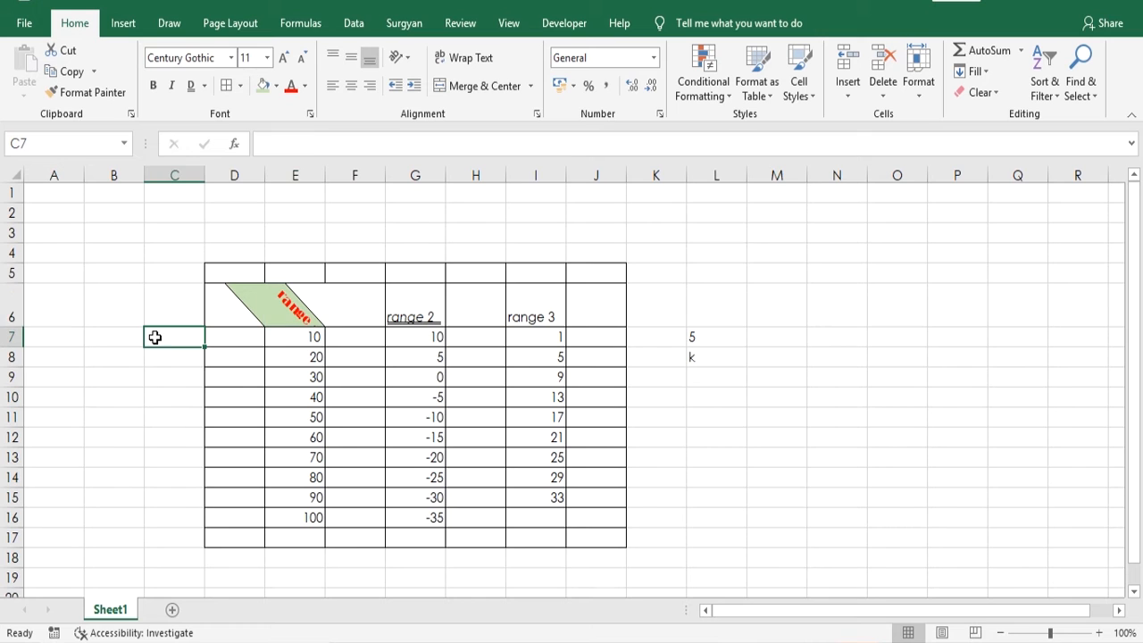
{"action": "left_click", "coordinate": [252, 309]}
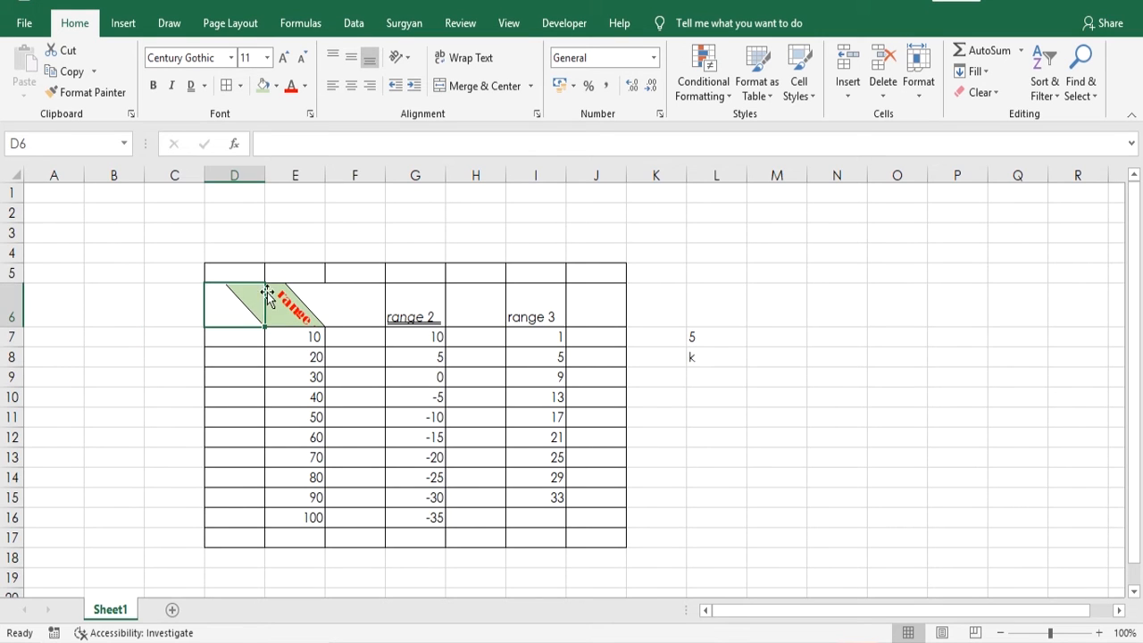
{"action": "left_click", "coordinate": [281, 323]}
{"action": "left_click", "coordinate": [230, 294]}
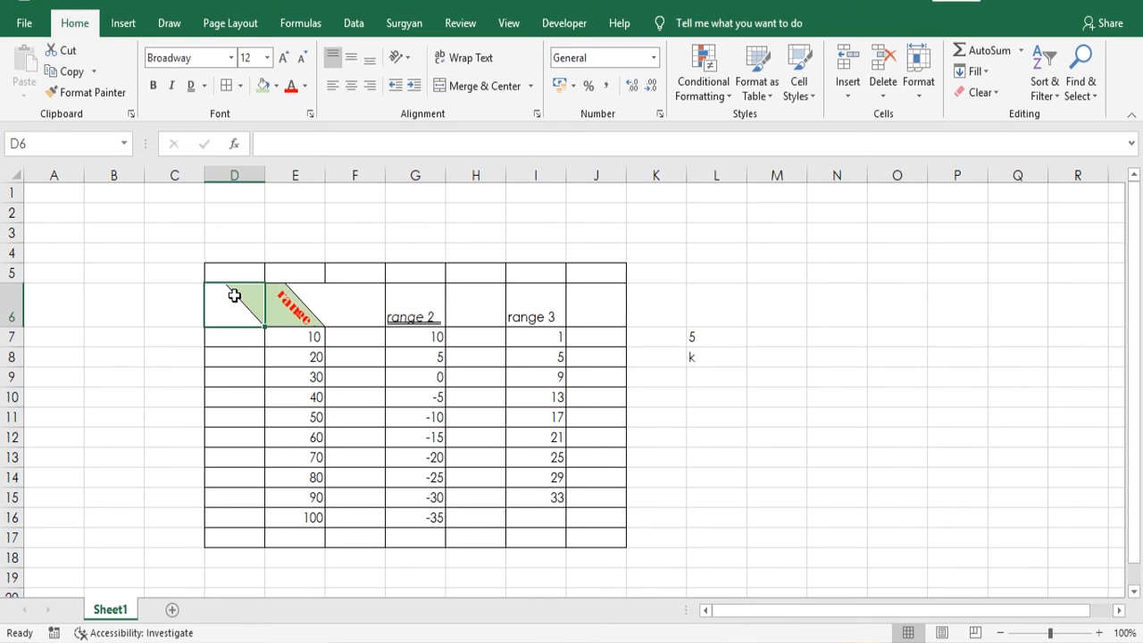
{"action": "left_click", "coordinate": [288, 306]}
{"action": "left_click", "coordinate": [247, 298]}
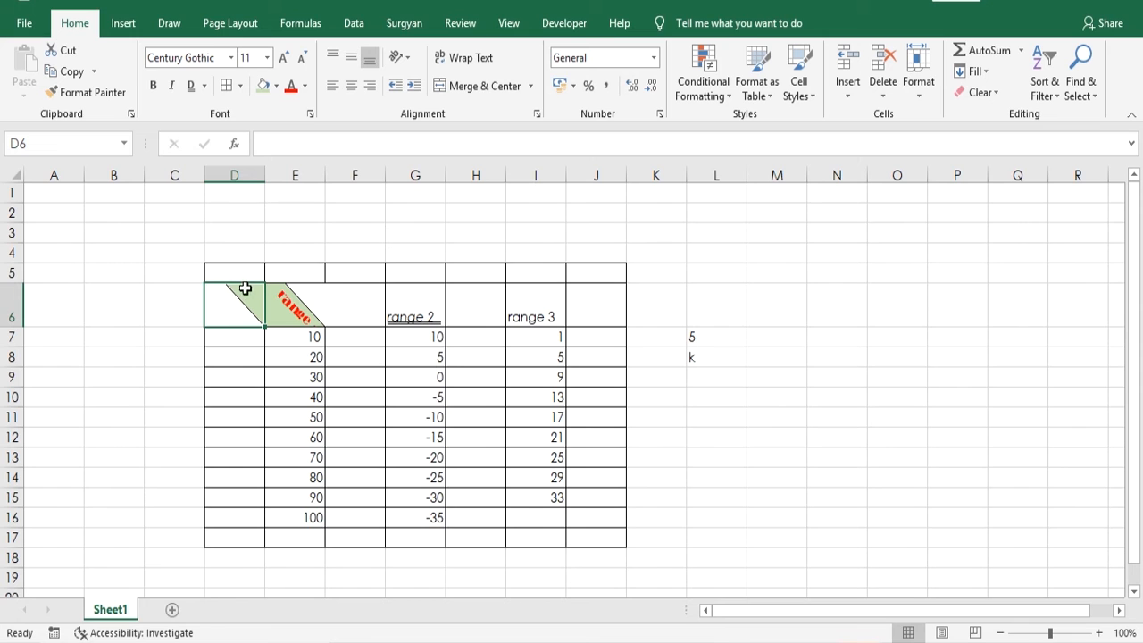
{"action": "left_click", "coordinate": [281, 301]}
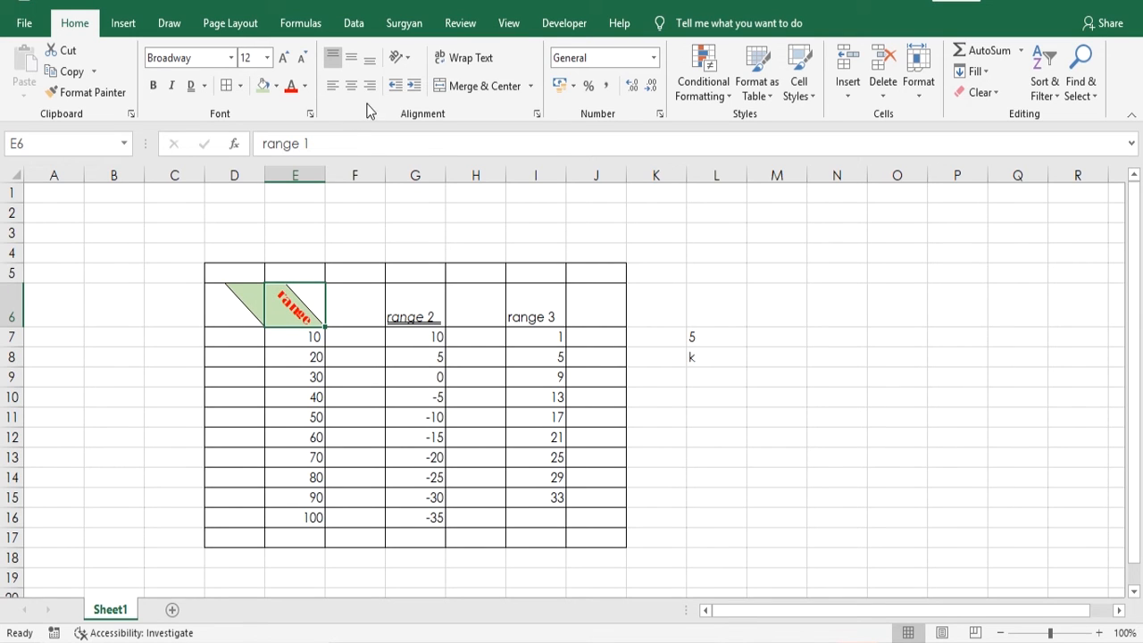
- Set the range 1 heading in E6 to Vertical Text and enlarge row 6 to fit the stacked letters of "range"
{"action": "left_click", "coordinate": [399, 57]}
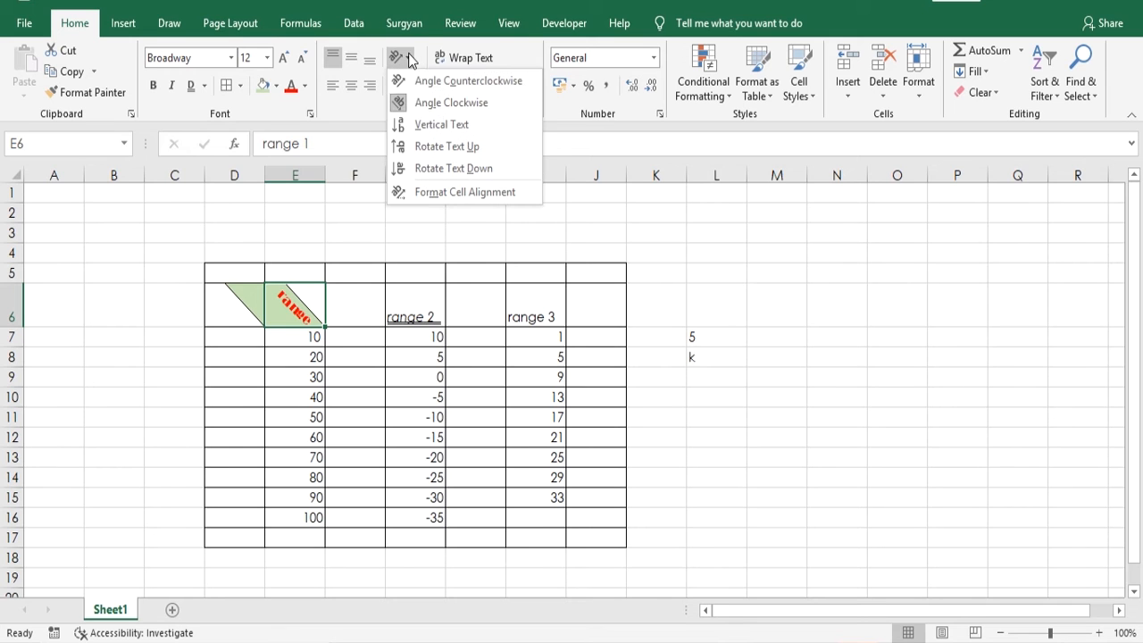
{"action": "left_click", "coordinate": [427, 133]}
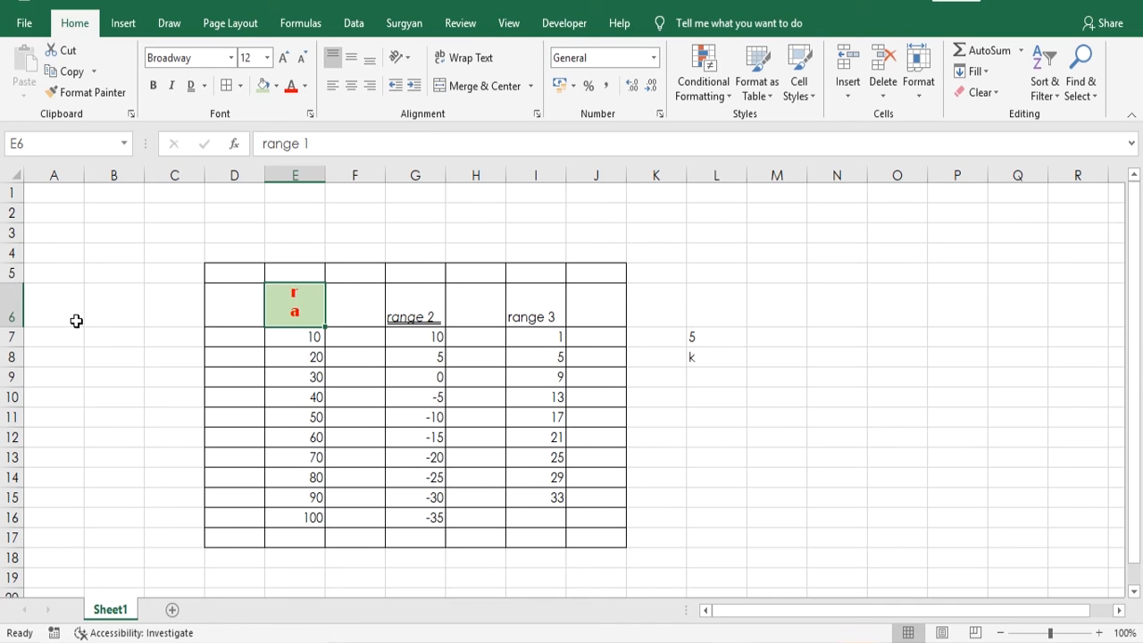
{"action": "left_click_drag", "start_coordinate": [20, 325], "coordinate": [26, 387]}
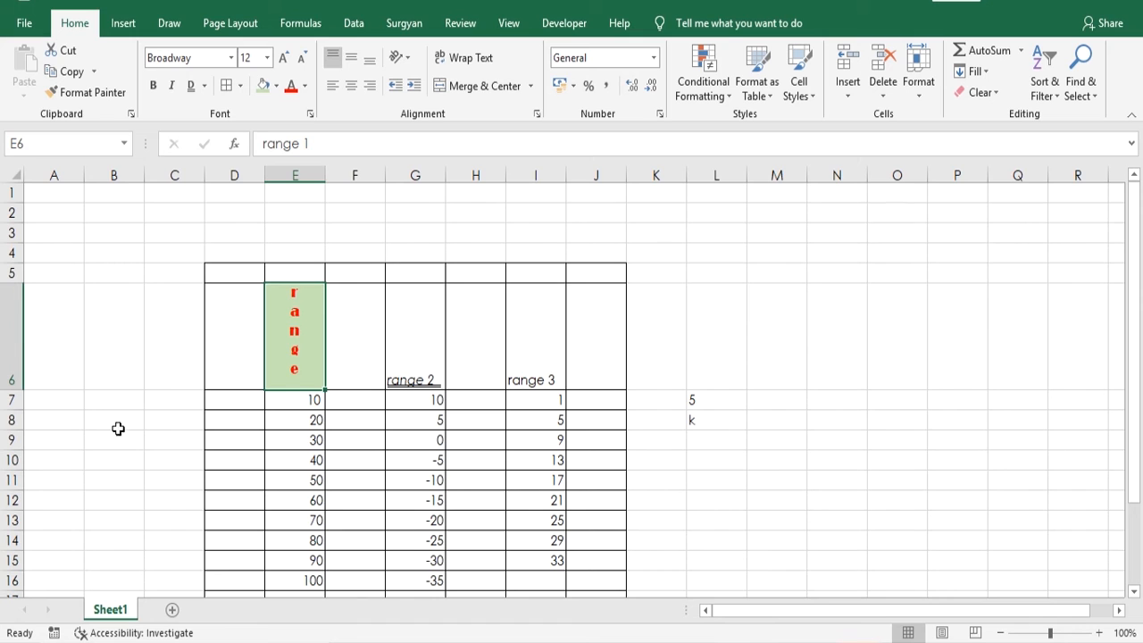
{"action": "left_click", "coordinate": [364, 368]}
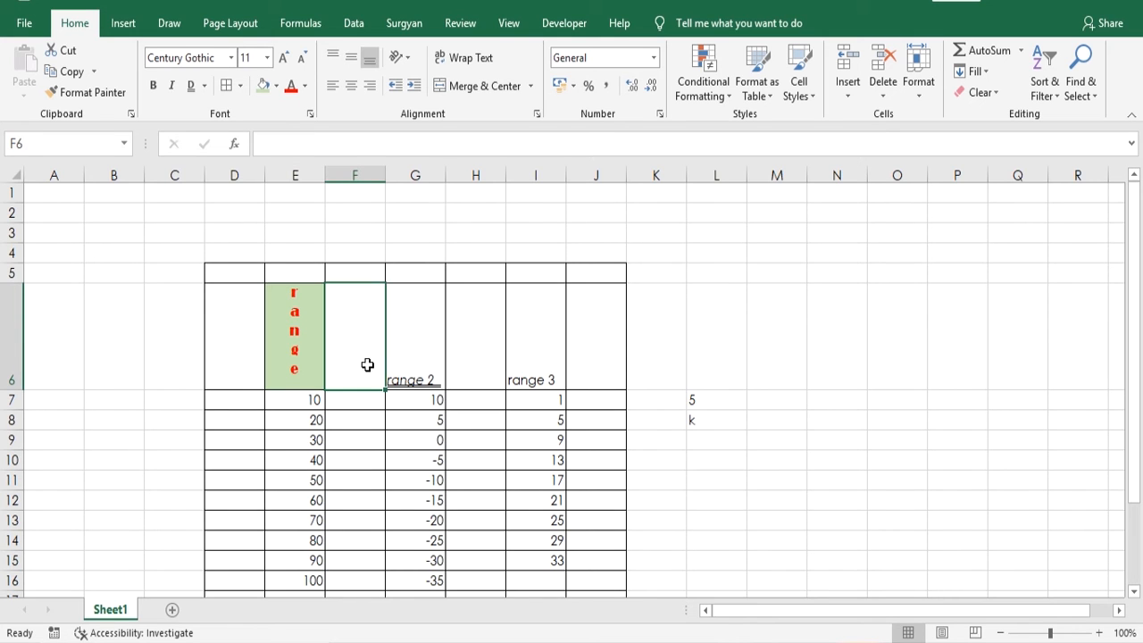
- Enter the text "Desianaim a compete web solution" in cell N9
{"action": "left_click", "coordinate": [393, 355]}
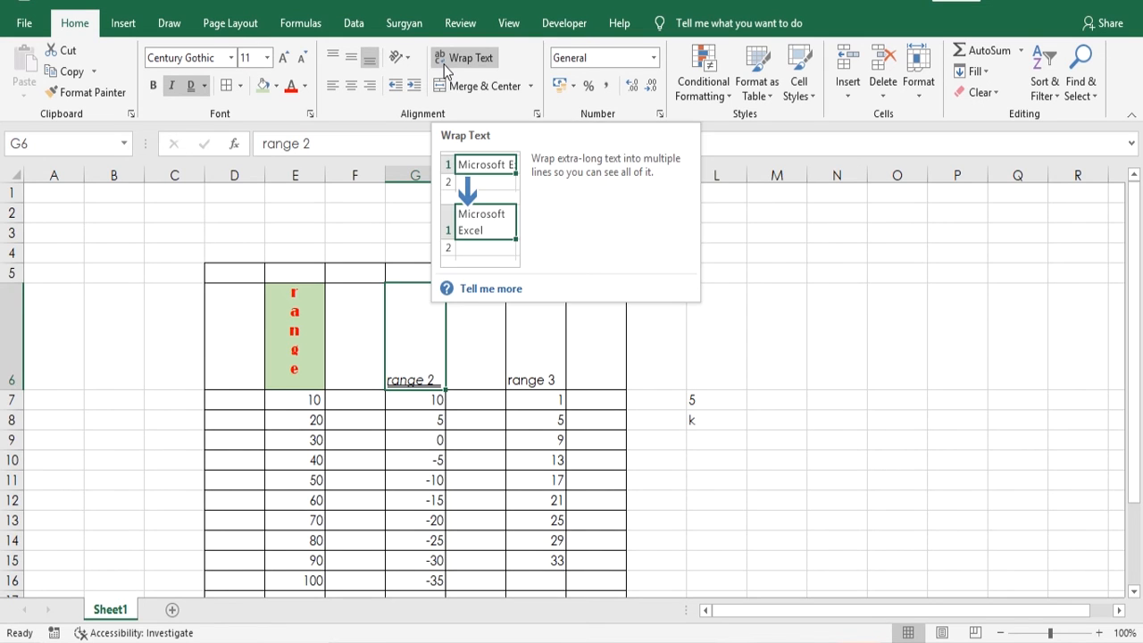
{"action": "left_click", "coordinate": [819, 445]}
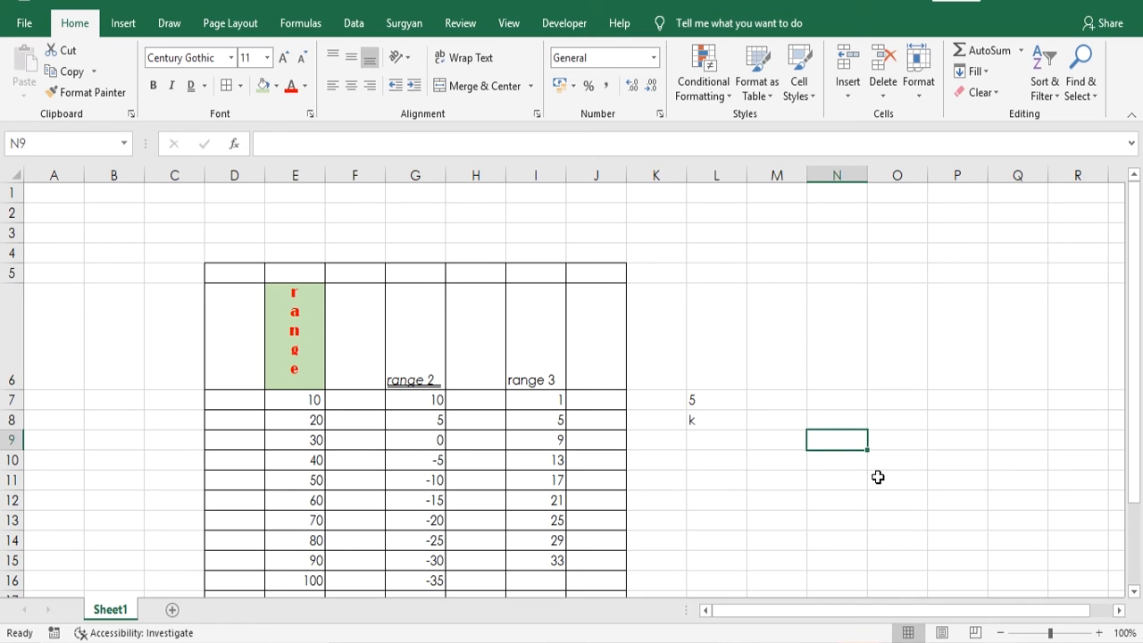
{"action": "type", "text": "De"}
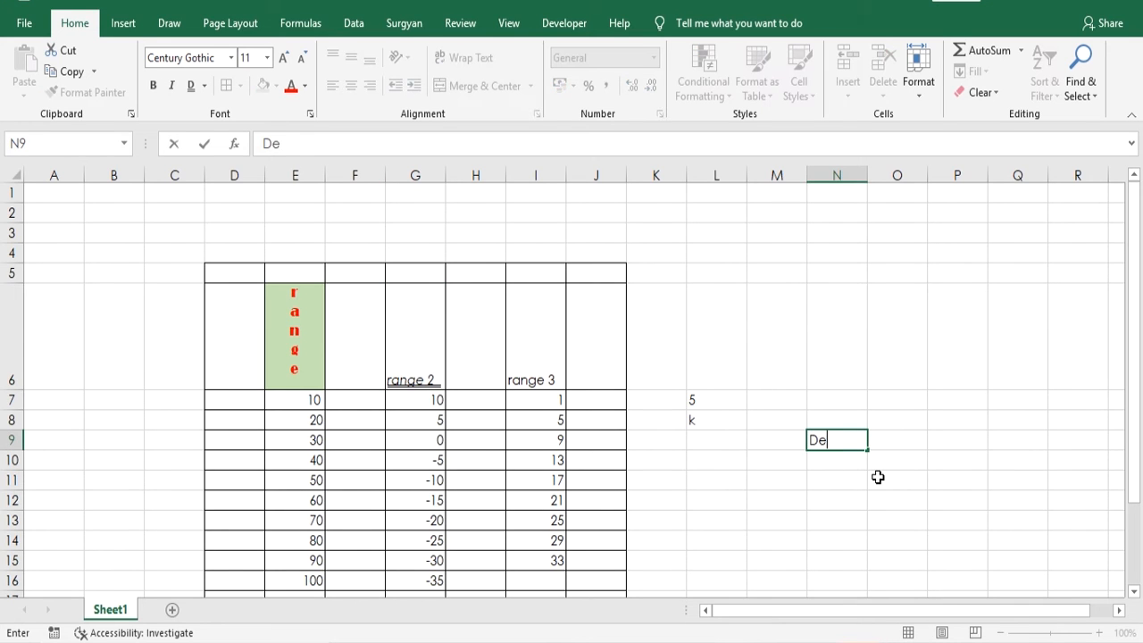
{"action": "type", "text": "sianaim a"}
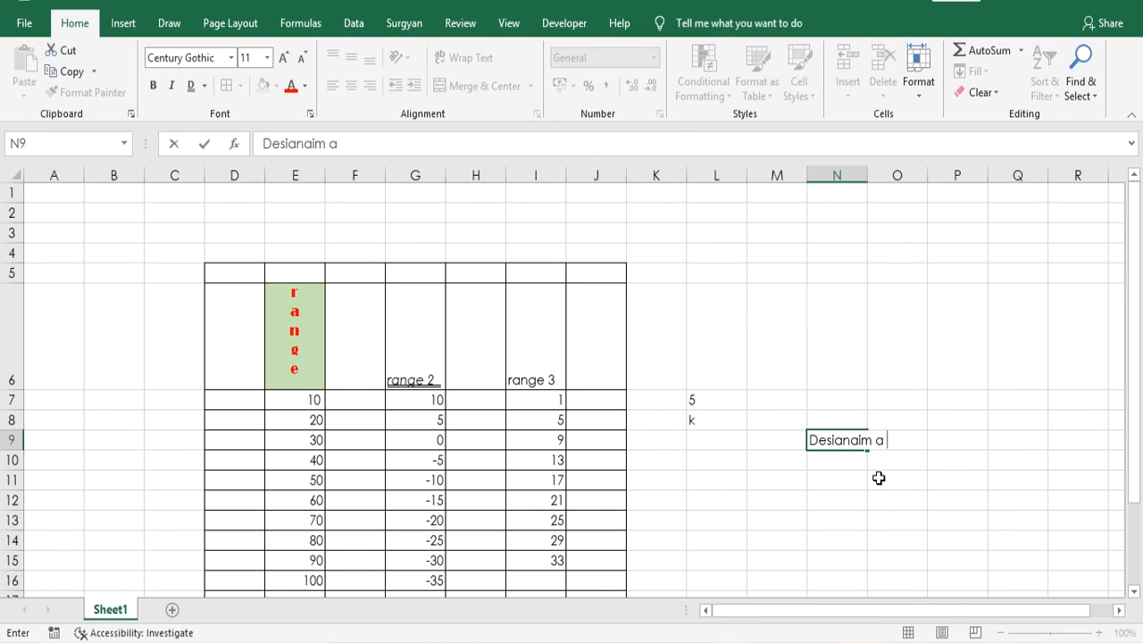
{"action": "type", "text": " cp"}
{"action": "key", "text": "BackSpace"}
{"action": "type", "text": "omp"}
{"action": "type", "text": "e "}
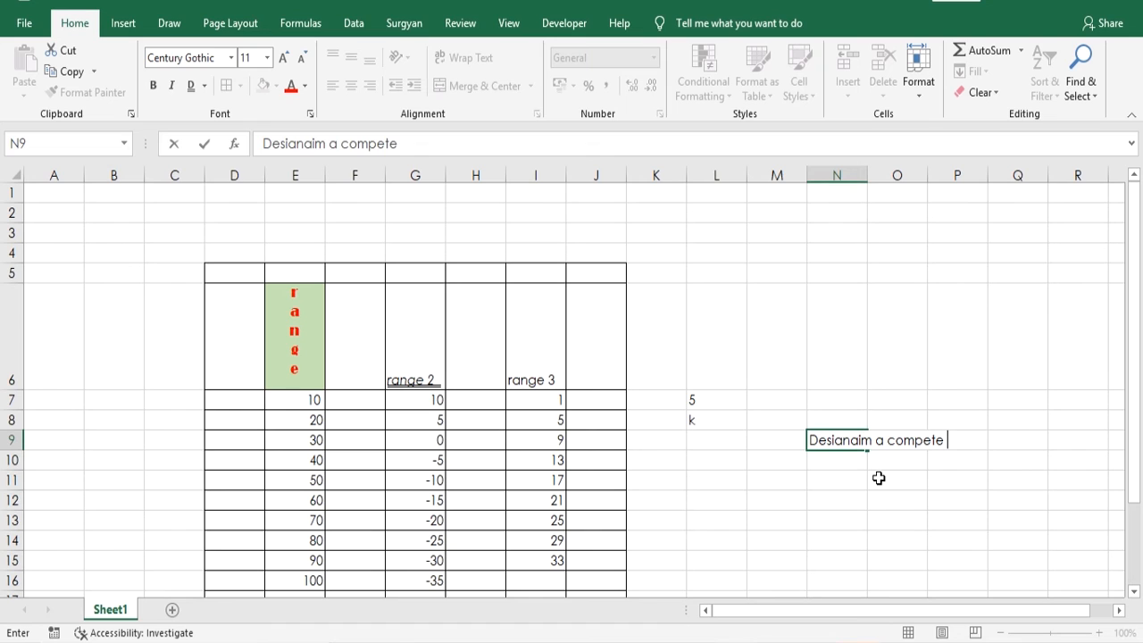
{"action": "type", "text": "web solution"}
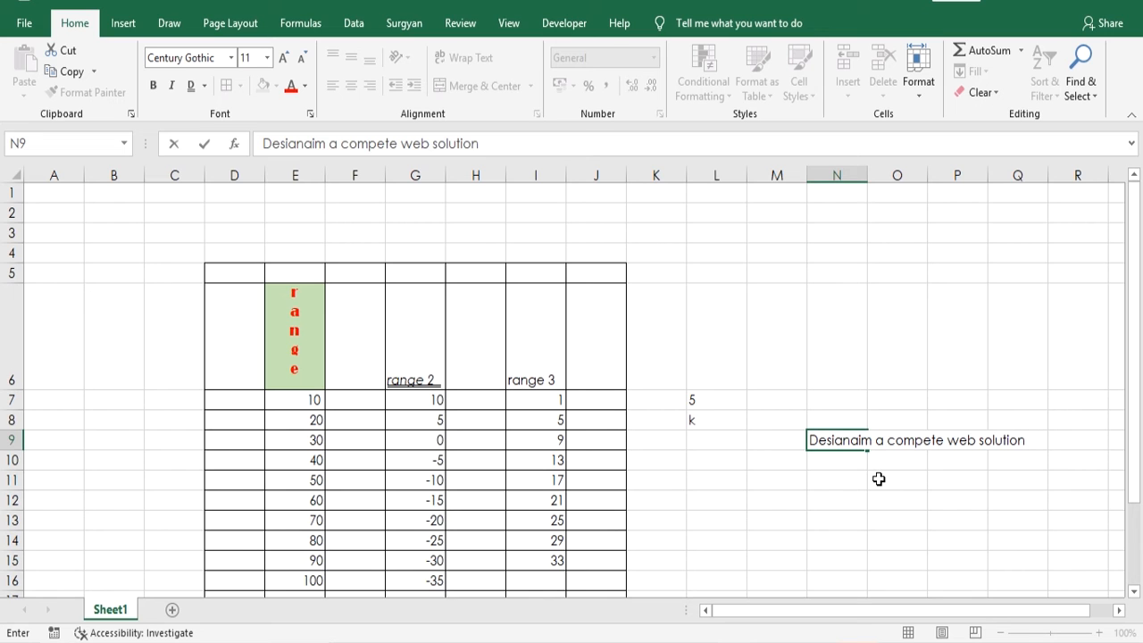
{"action": "left_click", "coordinate": [869, 495]}
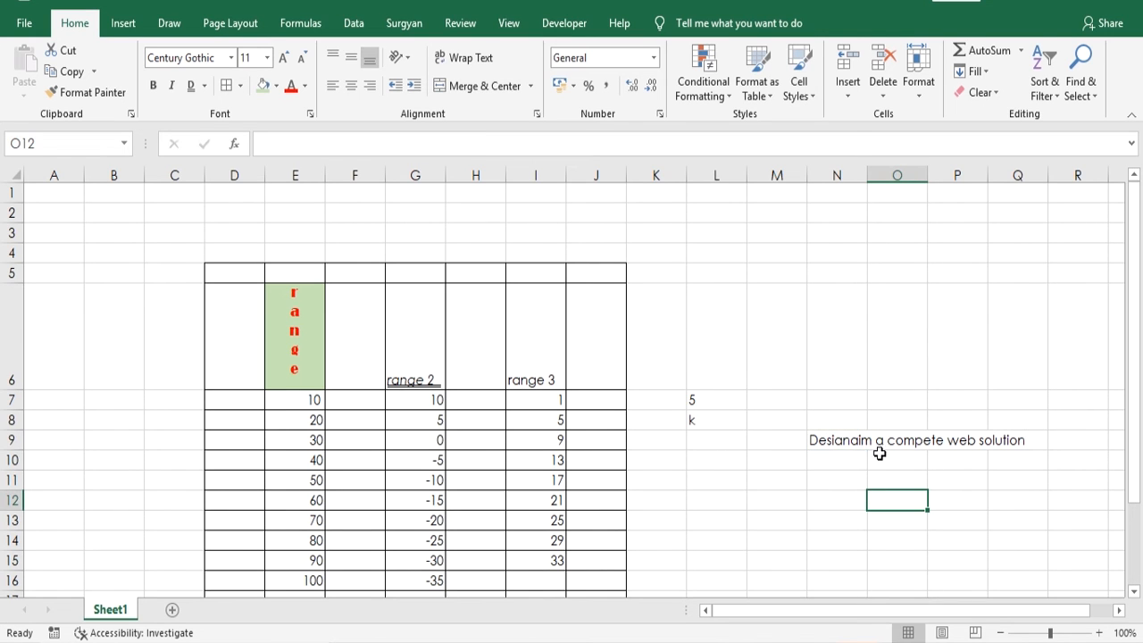
- Check which columns the long text in cell N9 extends across
{"action": "left_click", "coordinate": [832, 442]}
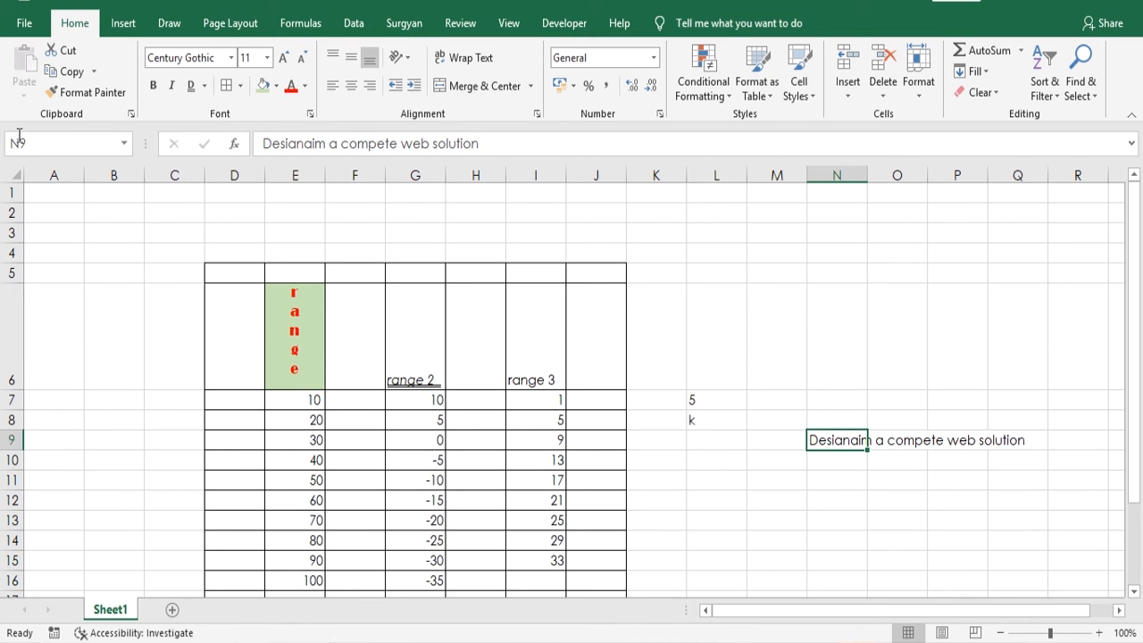
{"action": "left_click", "coordinate": [912, 169]}
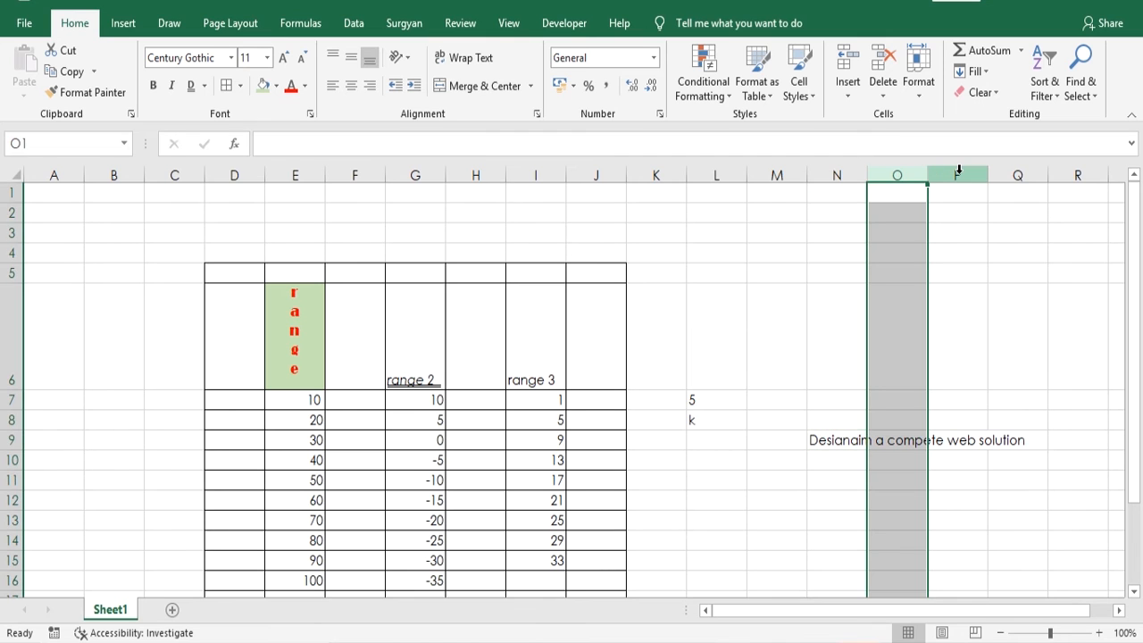
{"action": "left_click", "coordinate": [958, 169]}
{"action": "left_click", "coordinate": [1017, 171]}
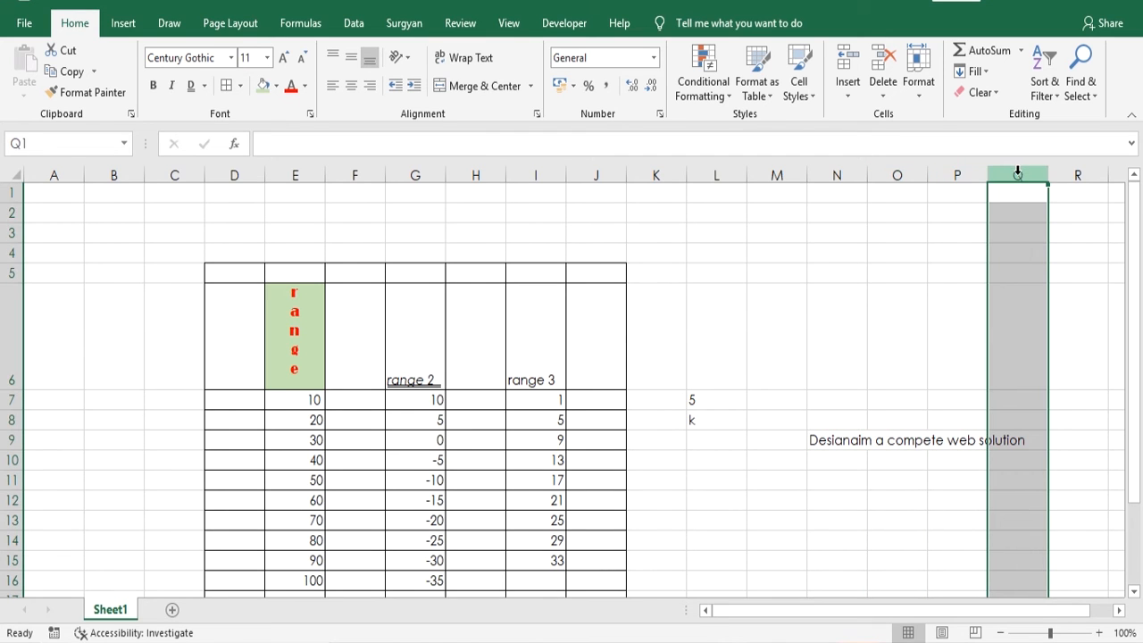
{"action": "left_click", "coordinate": [875, 497]}
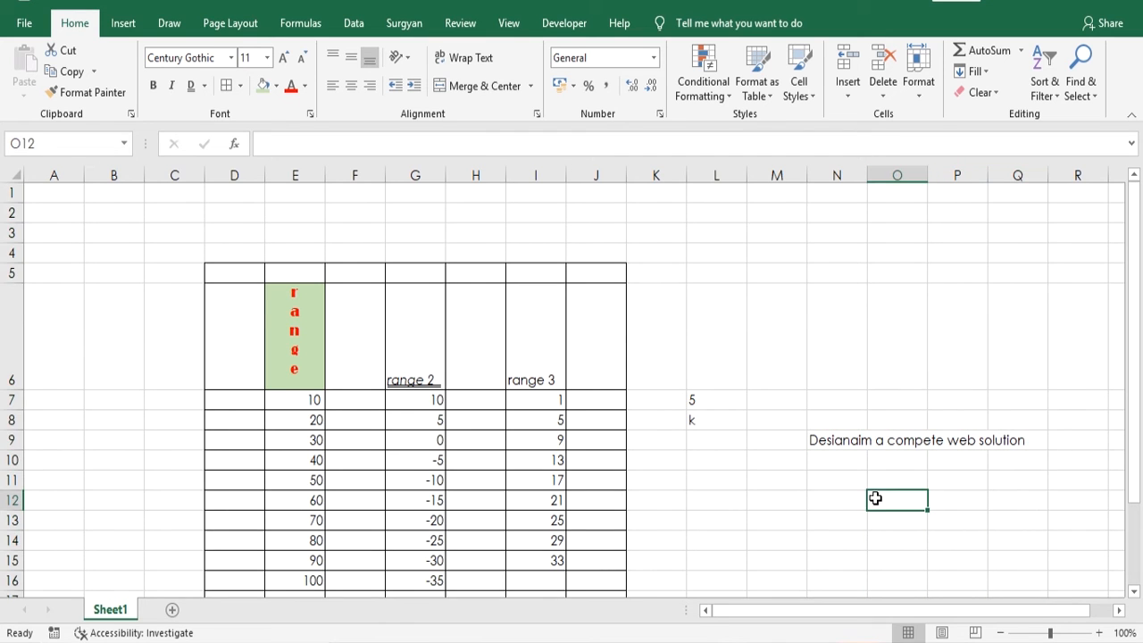
- Wrap the long text in cell N9 onto multiple lines
{"action": "left_click", "coordinate": [841, 445]}
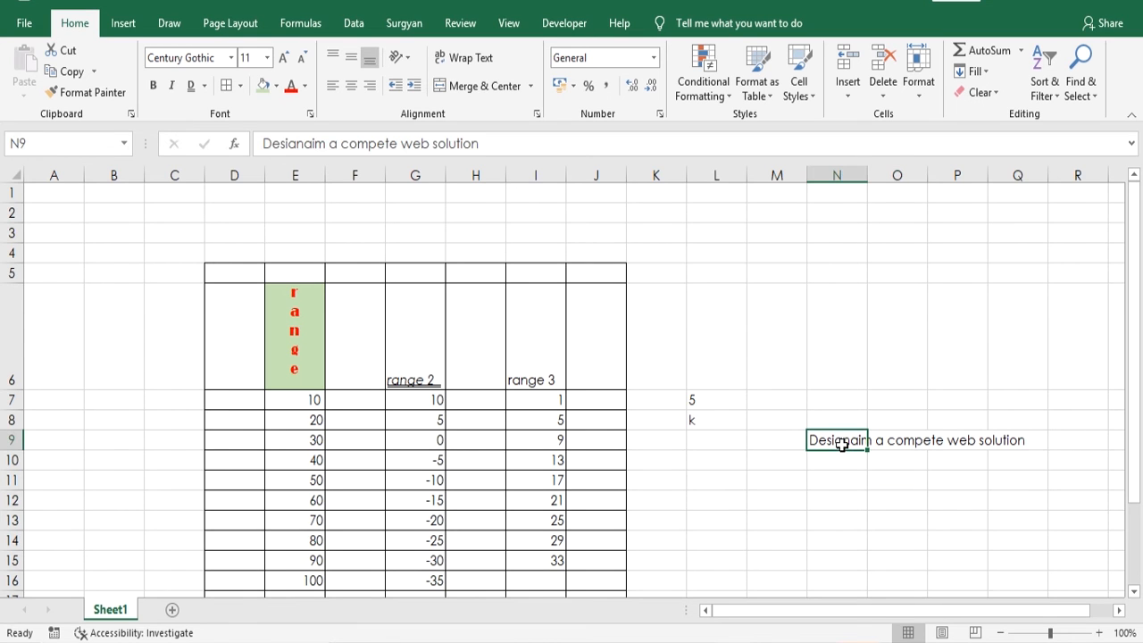
{"action": "left_click", "coordinate": [469, 57]}
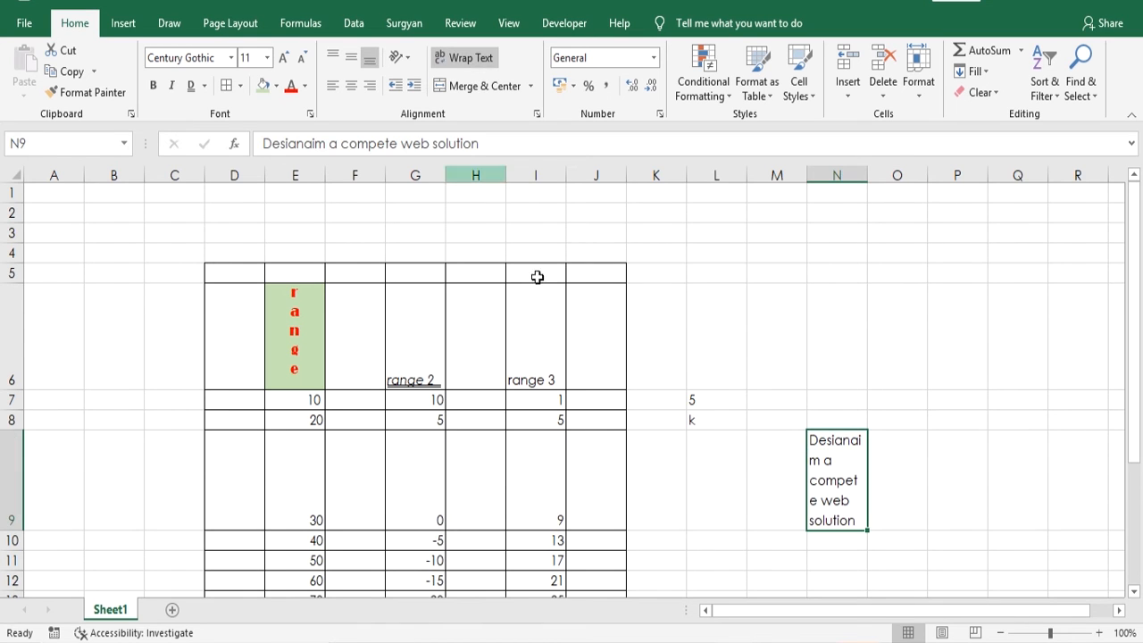
{"action": "left_click", "coordinate": [753, 462]}
{"action": "left_click", "coordinate": [822, 464]}
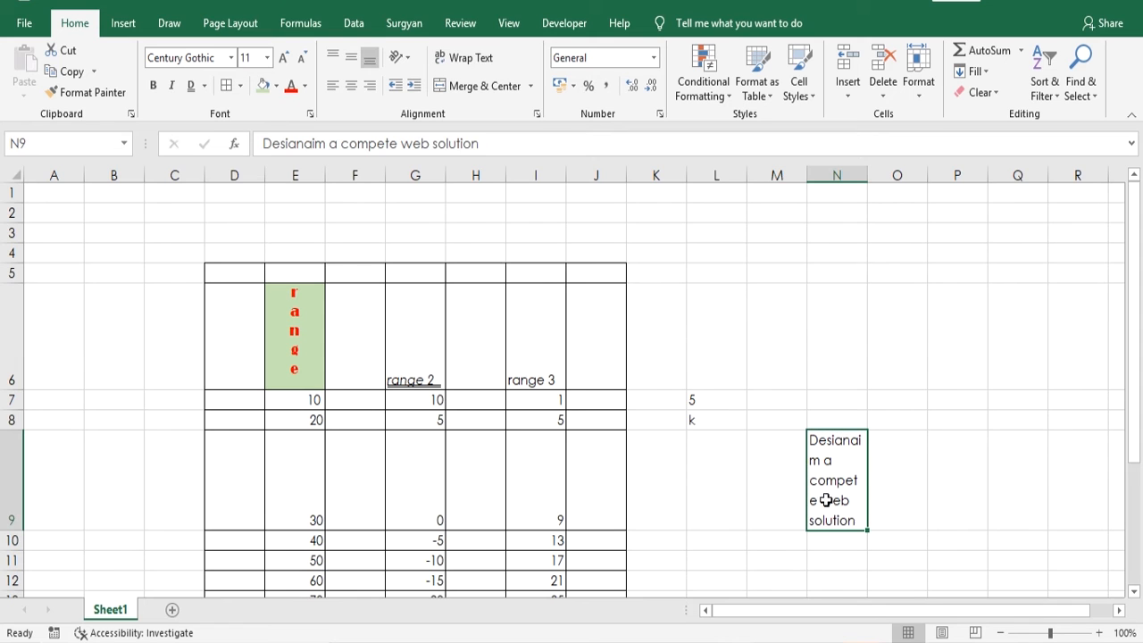
- Toggle text wrapping in cell N9 off, on and off again to compare both layouts
{"action": "left_click", "coordinate": [459, 64]}
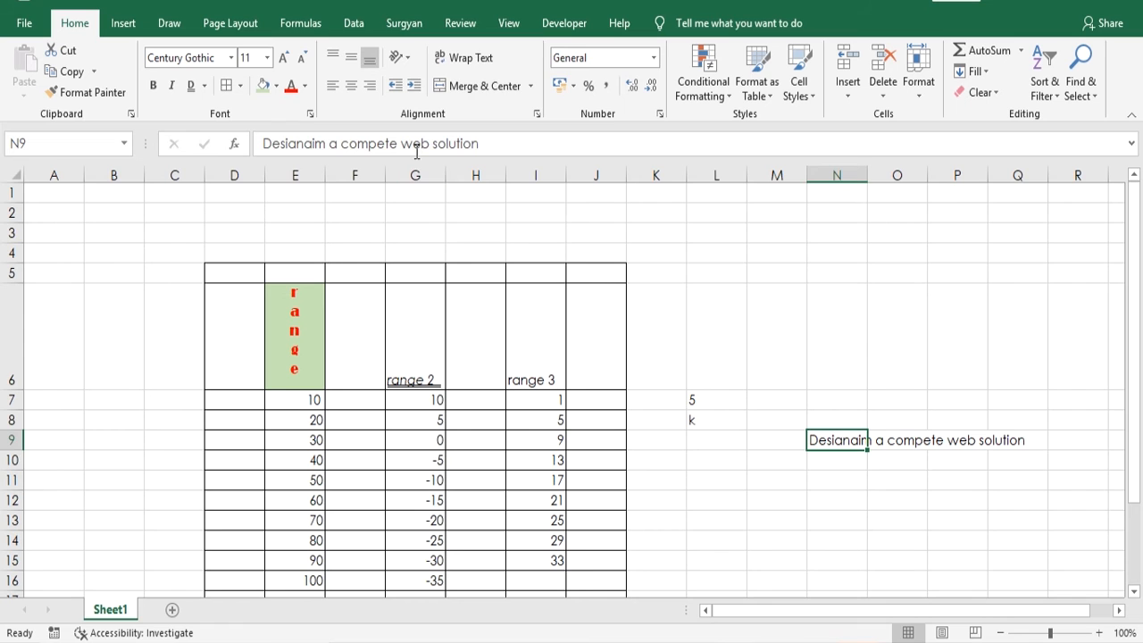
{"action": "left_click", "coordinate": [453, 63]}
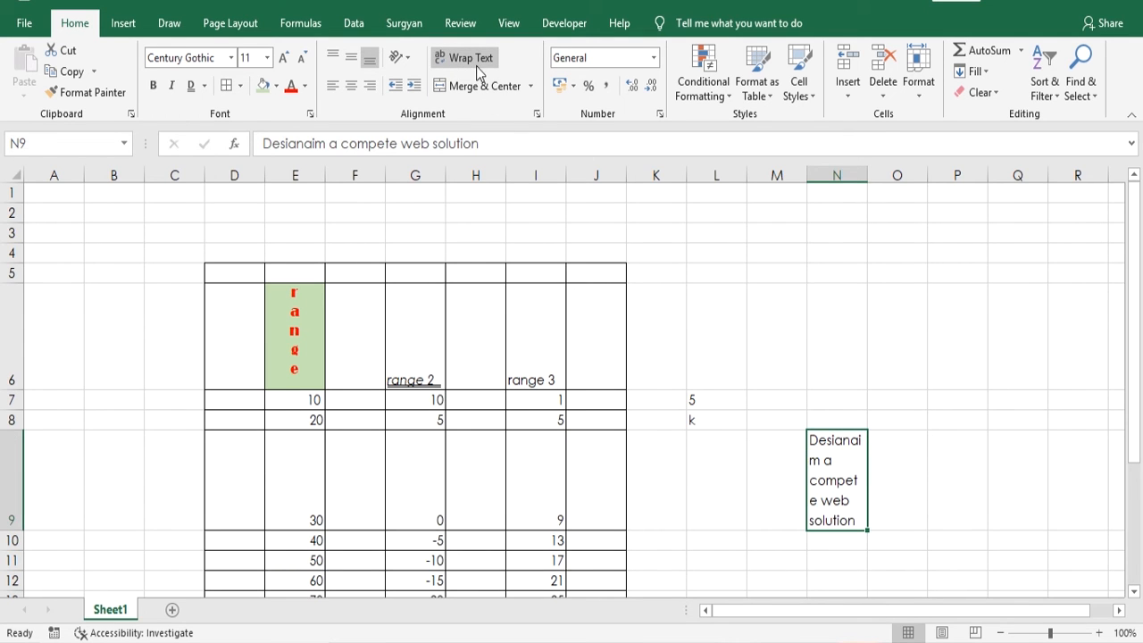
{"action": "left_click", "coordinate": [479, 68]}
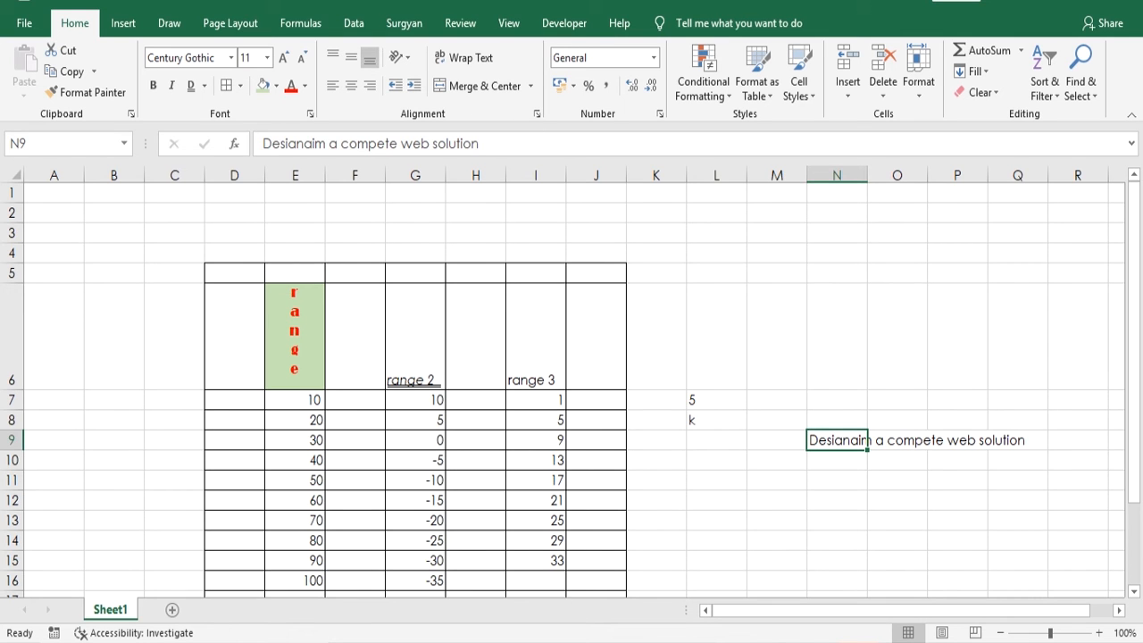
- Add a new worksheet and merge and center cells G4:L4 on it
{"action": "left_click", "coordinate": [170, 609]}
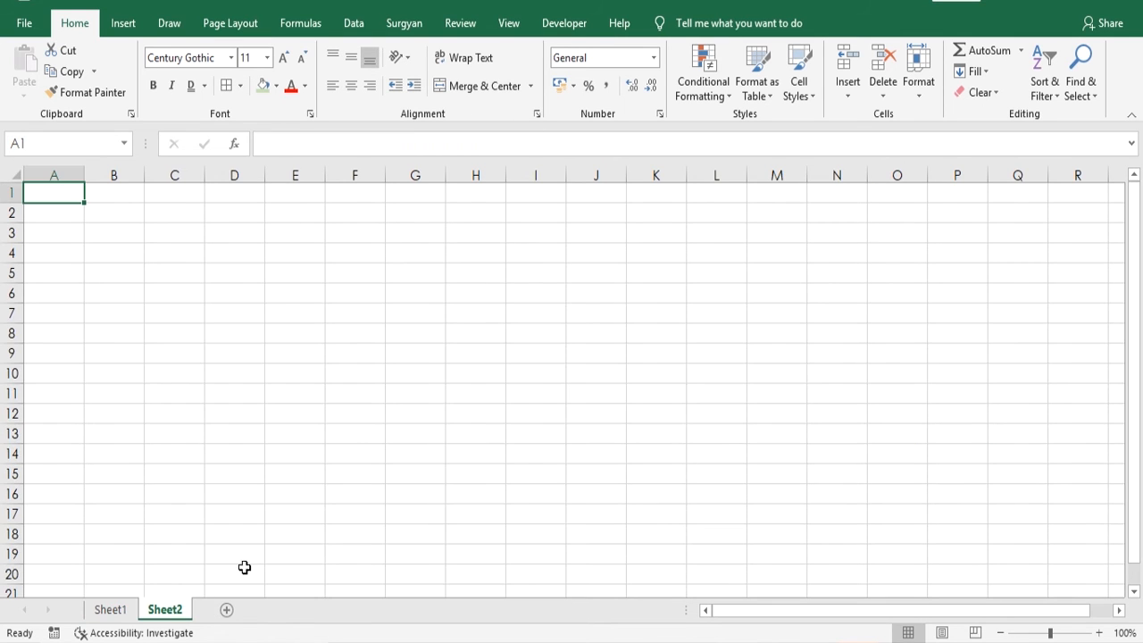
{"action": "left_click_drag", "start_coordinate": [390, 245], "coordinate": [461, 294]}
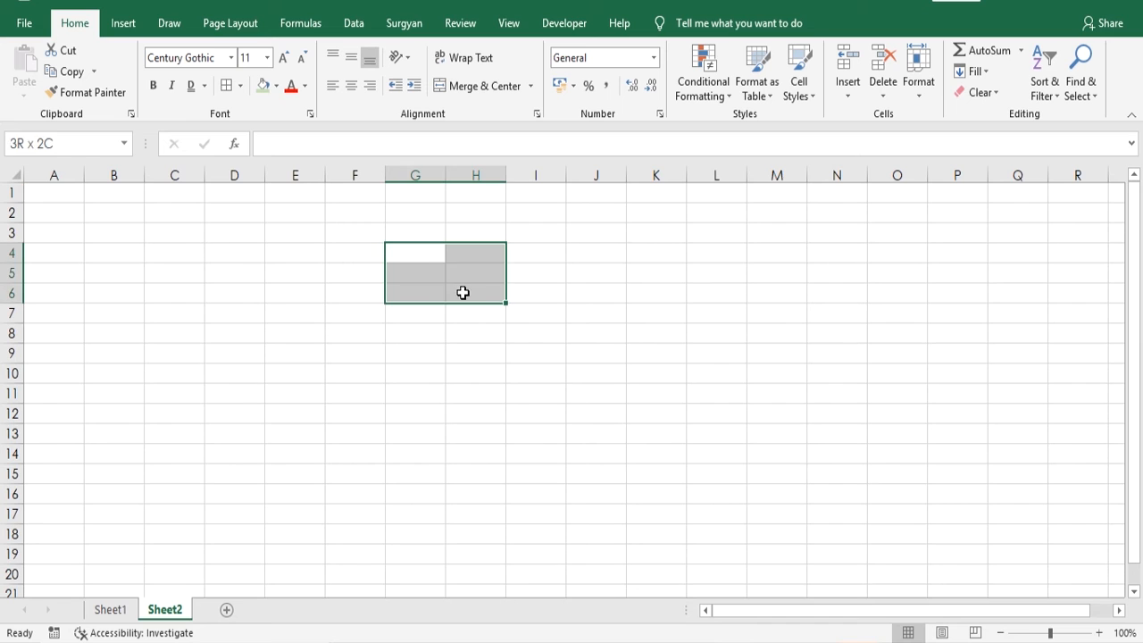
{"action": "left_click_drag", "start_coordinate": [401, 270], "coordinate": [404, 261]}
{"action": "left_click", "coordinate": [404, 260]}
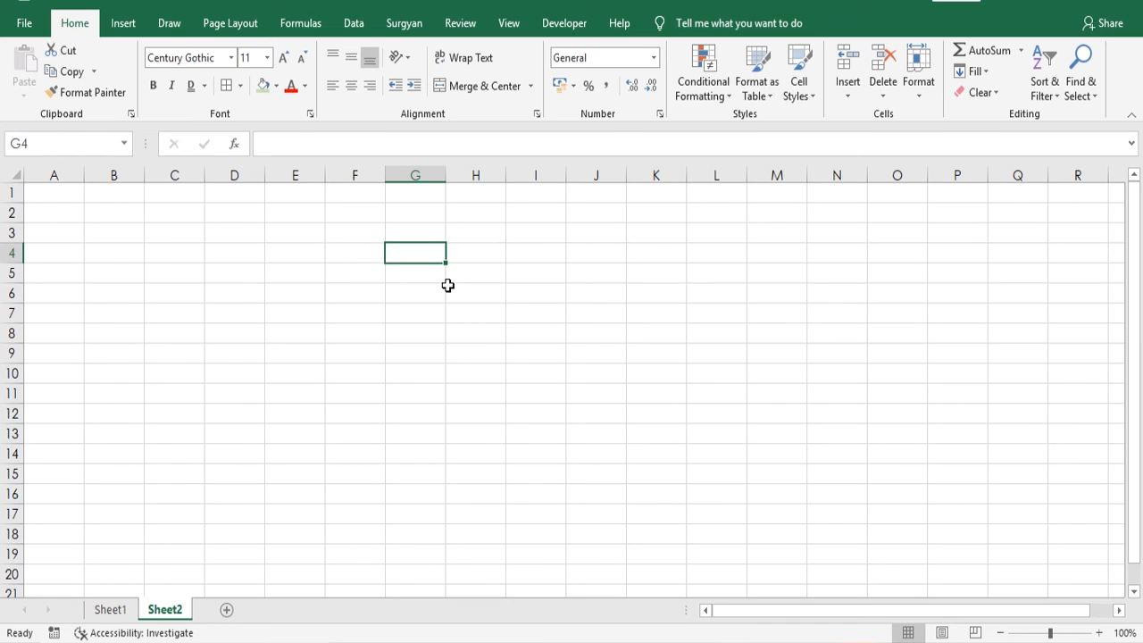
{"action": "left_click_drag", "start_coordinate": [397, 257], "coordinate": [699, 250]}
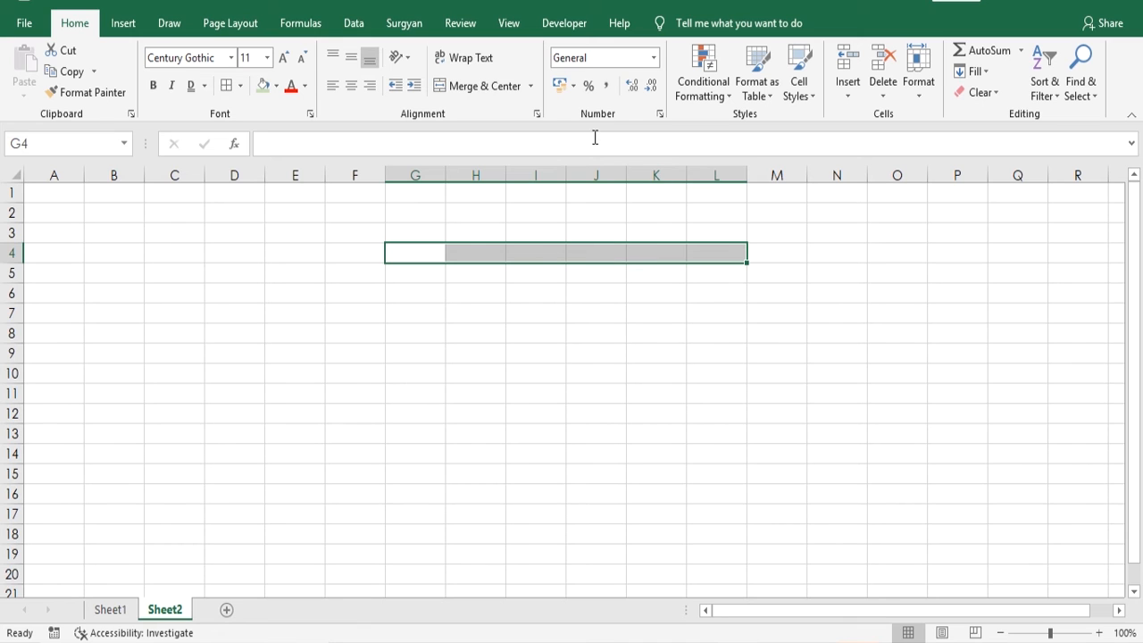
{"action": "left_click", "coordinate": [477, 92]}
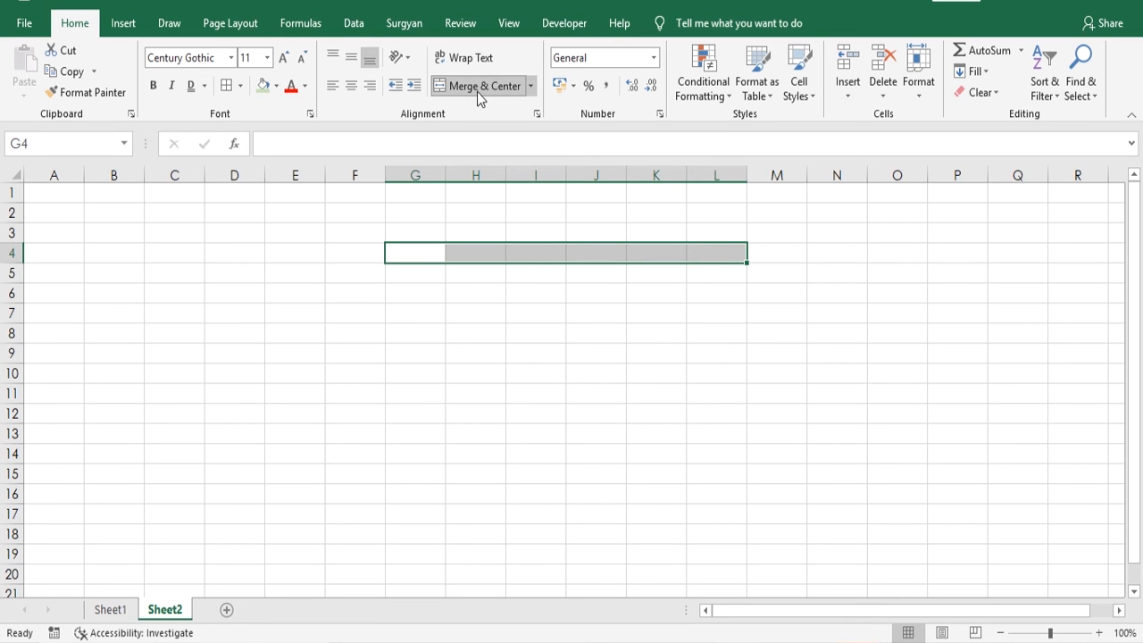
{"action": "left_click", "coordinate": [521, 326]}
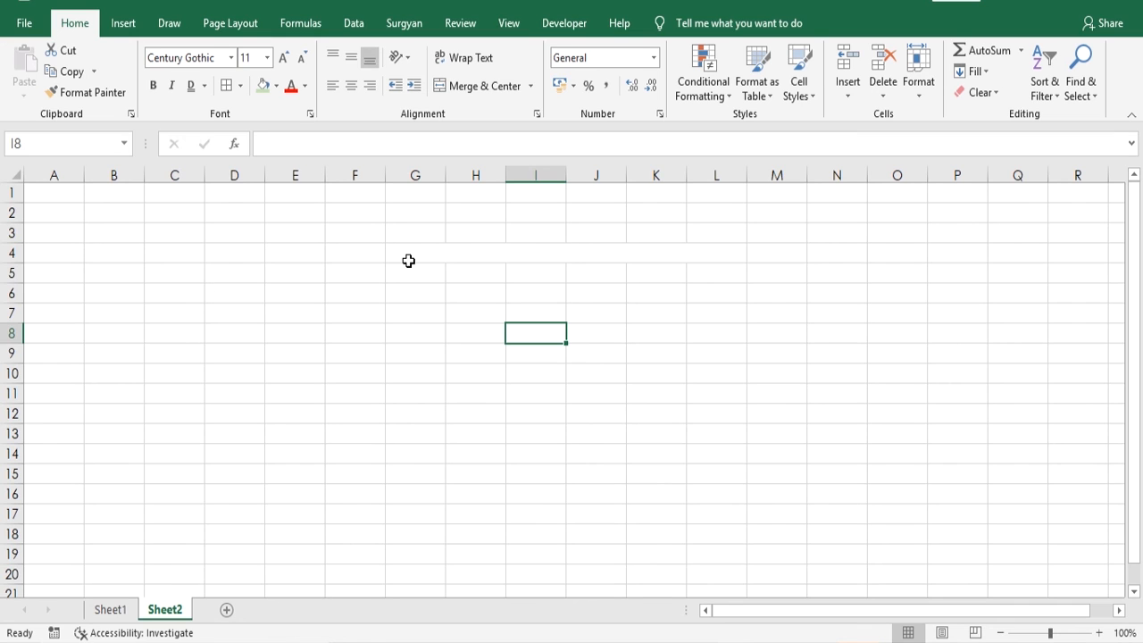
- Enter the values 10, 20 and 30 in cells G10, H10 and I10
{"action": "left_click", "coordinate": [425, 369]}
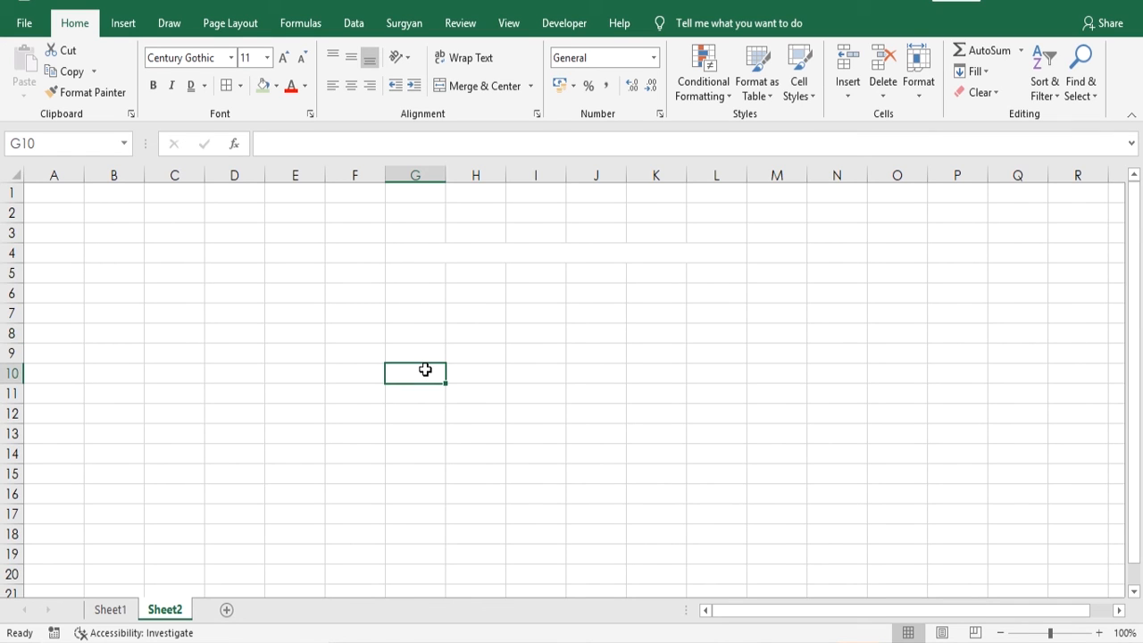
{"action": "type", "text": "10"}
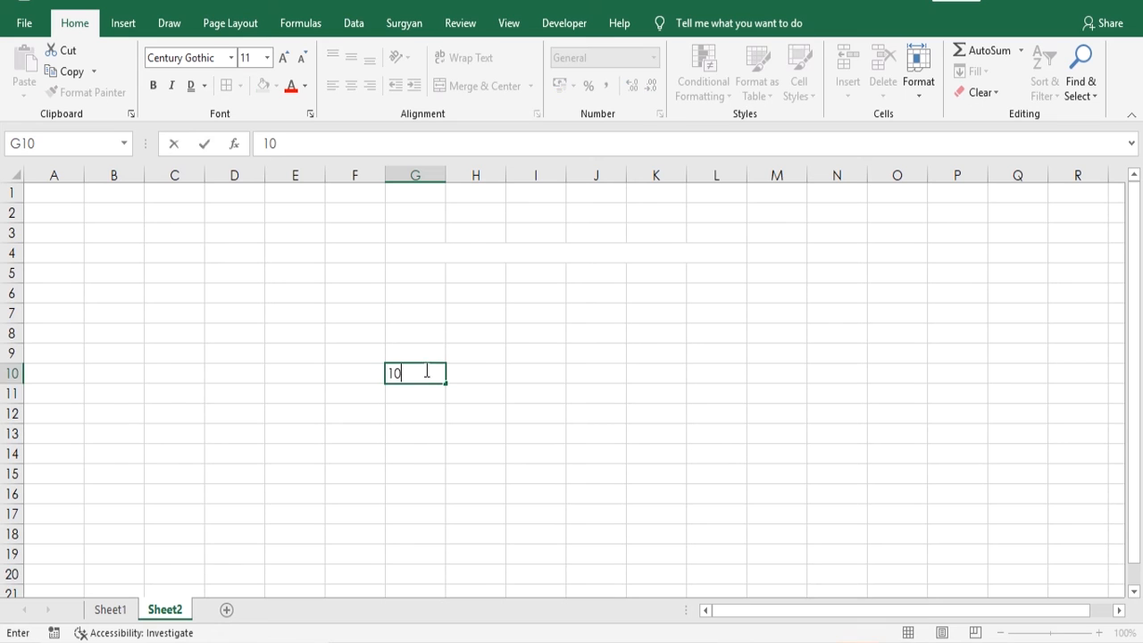
{"action": "key", "text": "Return"}
{"action": "key", "text": "Up"}
{"action": "key", "text": "Right"}
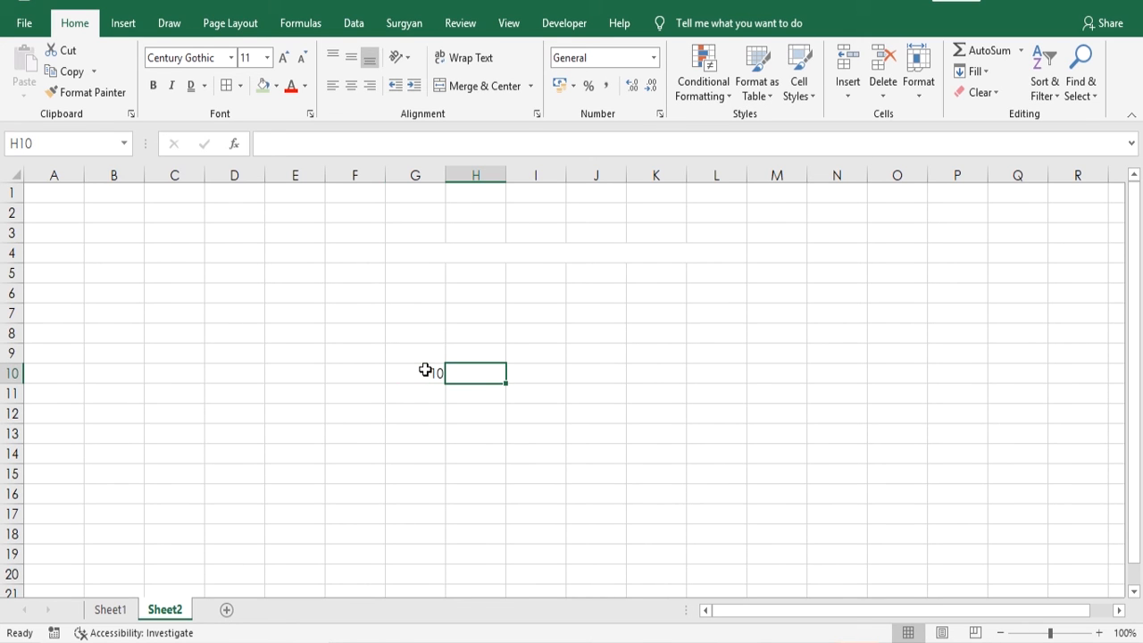
{"action": "type", "text": "20."}
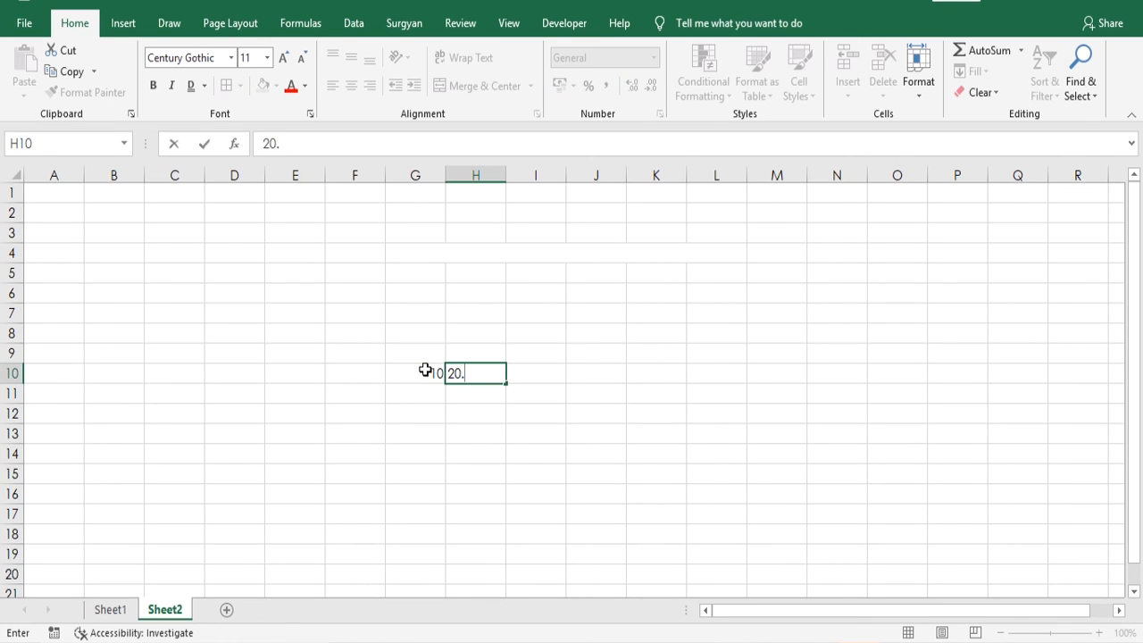
{"action": "key", "text": "Right"}
{"action": "type", "text": "30"}
{"action": "key", "text": "Down"}
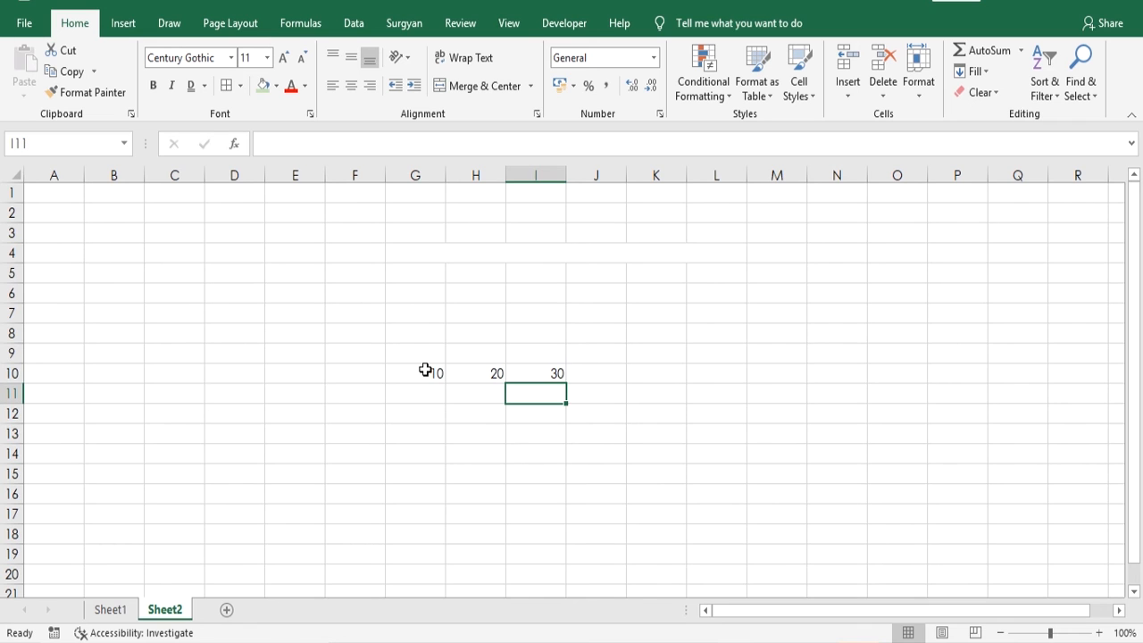
{"action": "left_click", "coordinate": [452, 412]}
- Merge and center cells G10:I10, accepting that only the upper-left value is kept
{"action": "left_click_drag", "start_coordinate": [419, 375], "coordinate": [553, 368]}
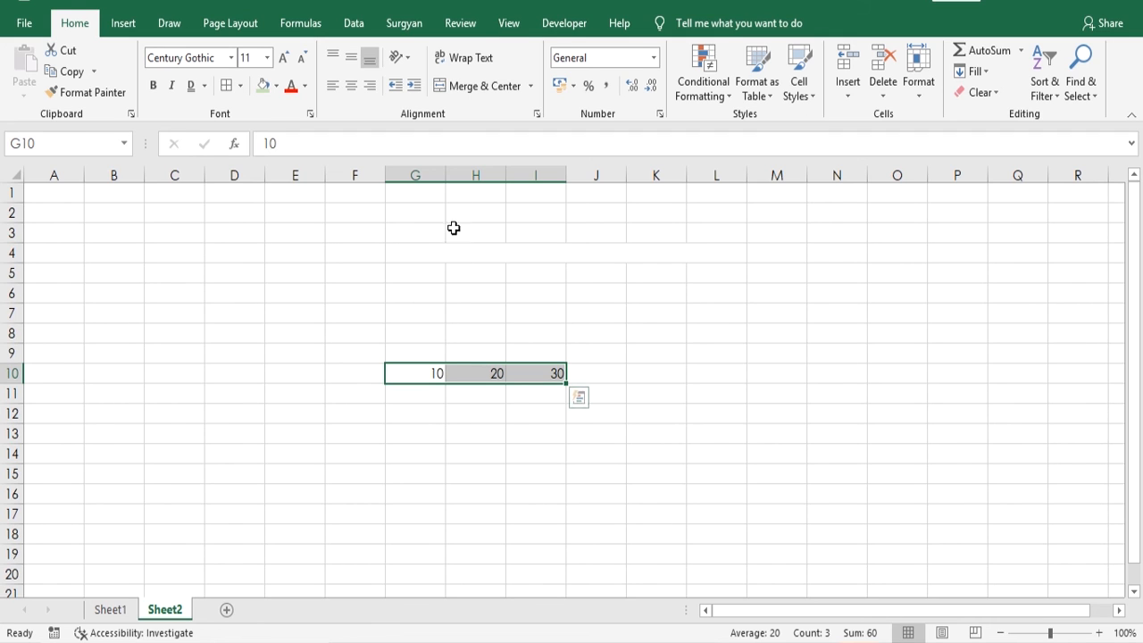
{"action": "left_click", "coordinate": [452, 88]}
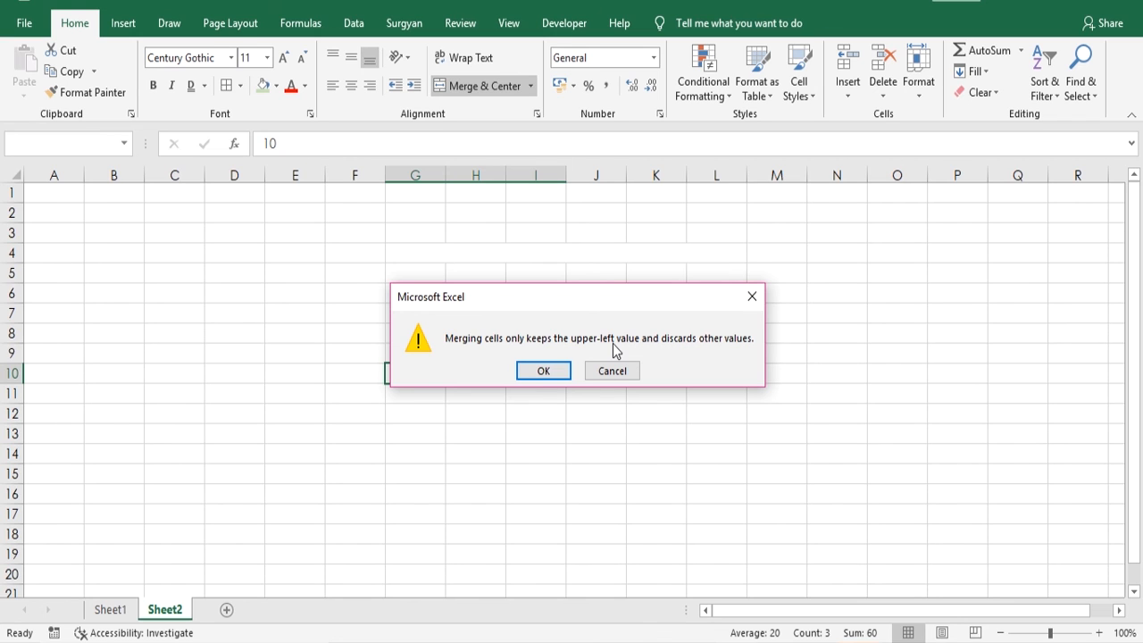
{"action": "left_click", "coordinate": [542, 372]}
{"action": "left_click", "coordinate": [498, 426]}
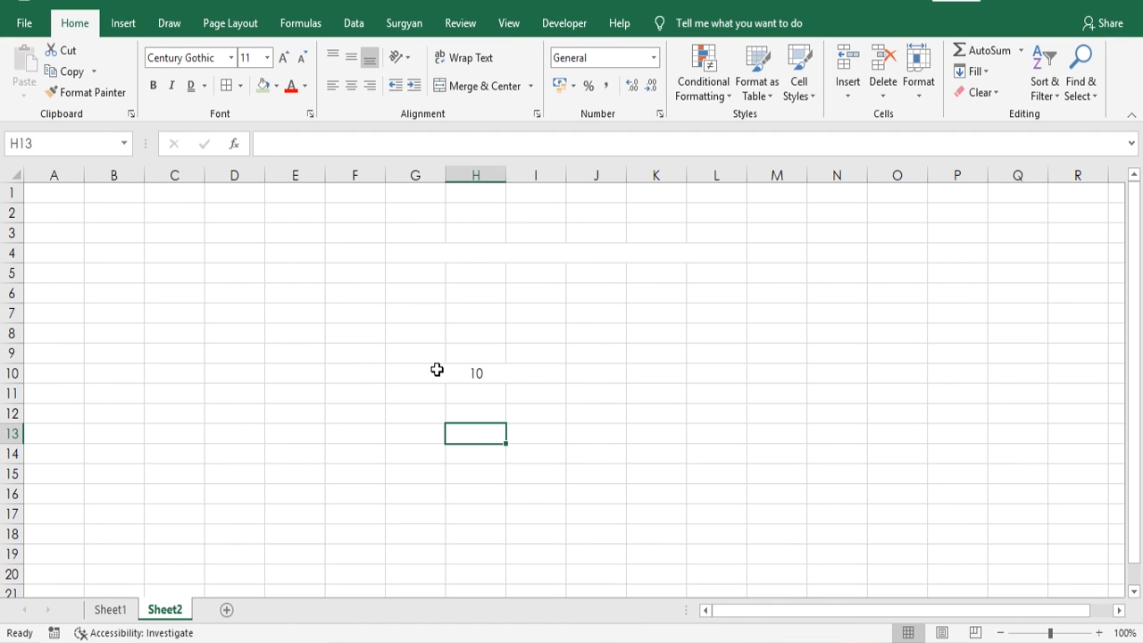
{"action": "left_click", "coordinate": [437, 369]}
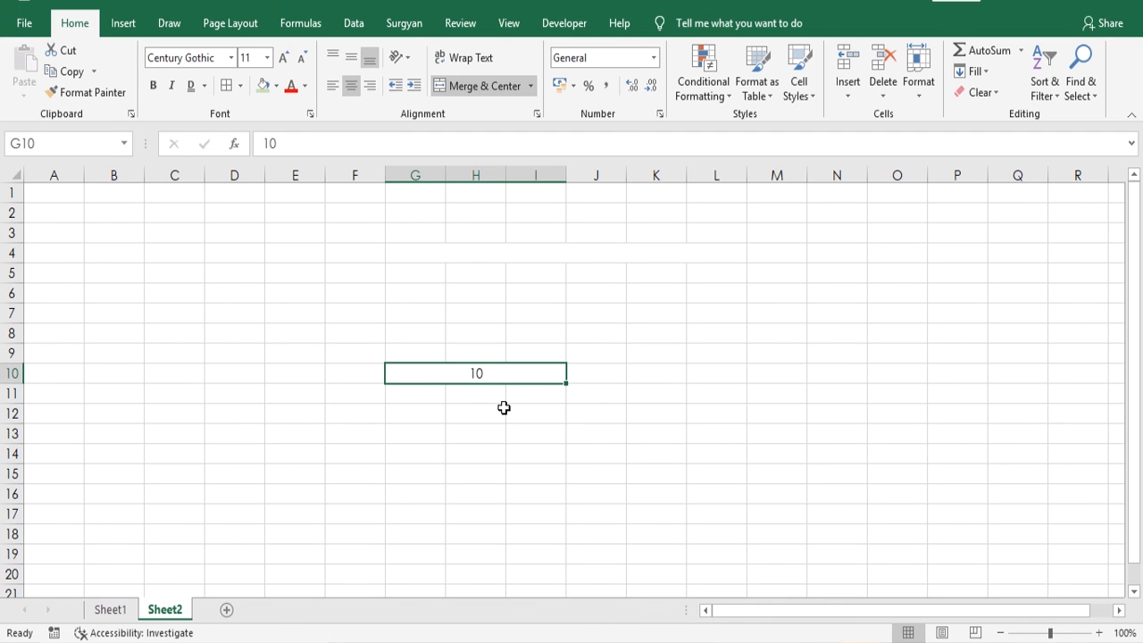
- Enter 10 in cell K7, 2020 in L8 and 200 in M9
{"action": "left_click_drag", "start_coordinate": [616, 297], "coordinate": [839, 377]}
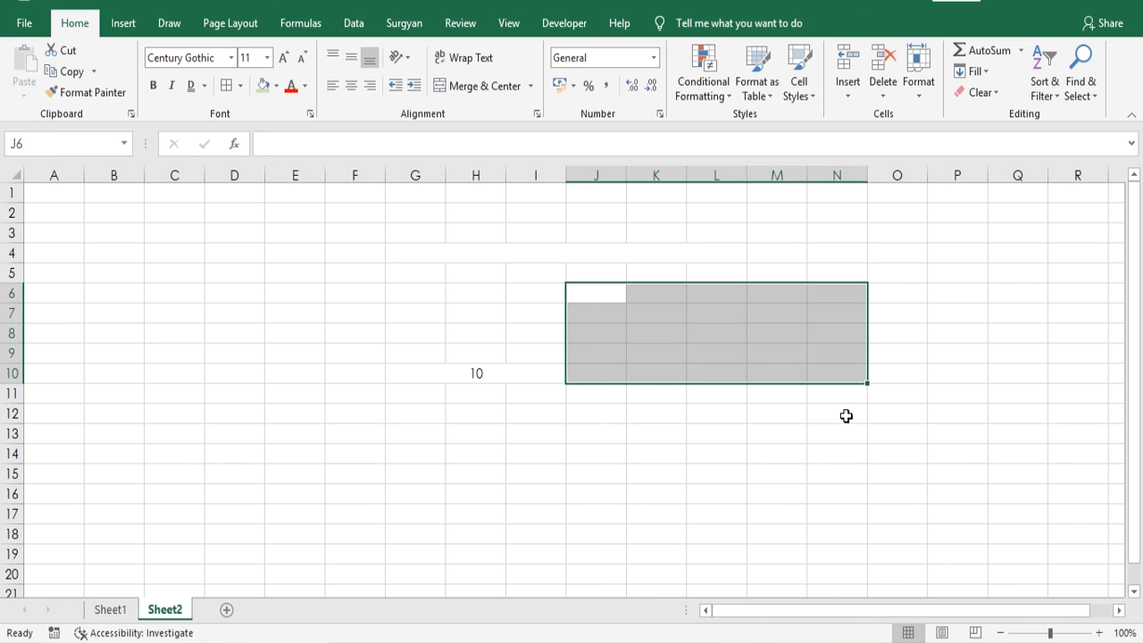
{"action": "left_click", "coordinate": [845, 416]}
{"action": "left_click", "coordinate": [629, 318]}
{"action": "type", "text": "10"}
{"action": "key", "text": "Return"}
{"action": "key", "text": "Right"}
{"action": "type", "text": "2020"}
{"action": "key", "text": "Return"}
{"action": "key", "text": "Right"}
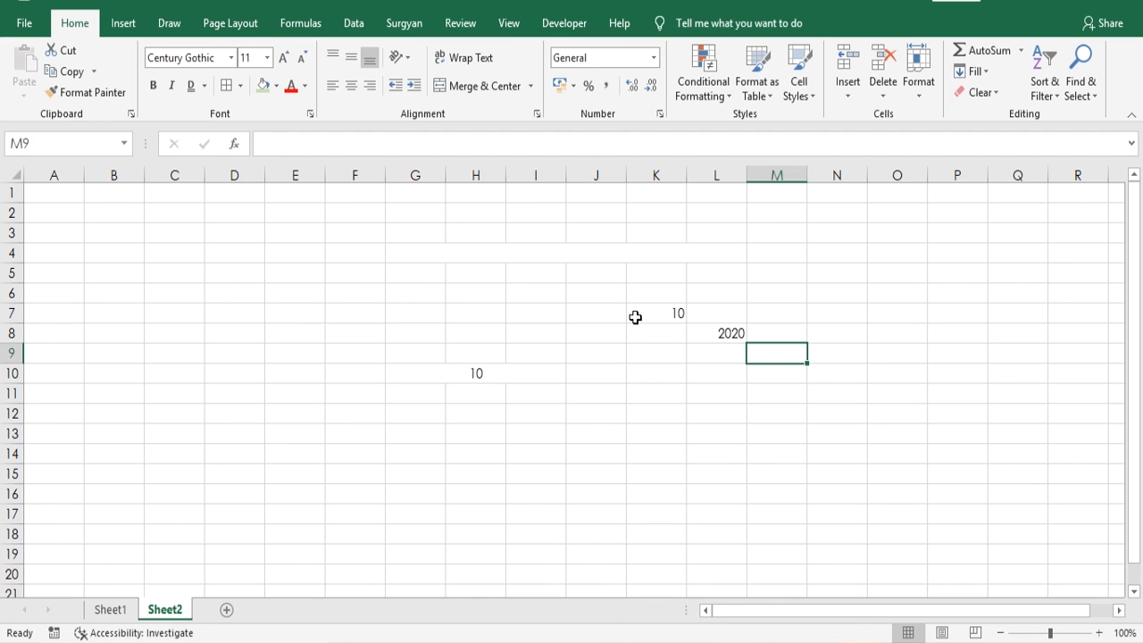
{"action": "type", "text": "200"}
{"action": "key", "text": "Return"}
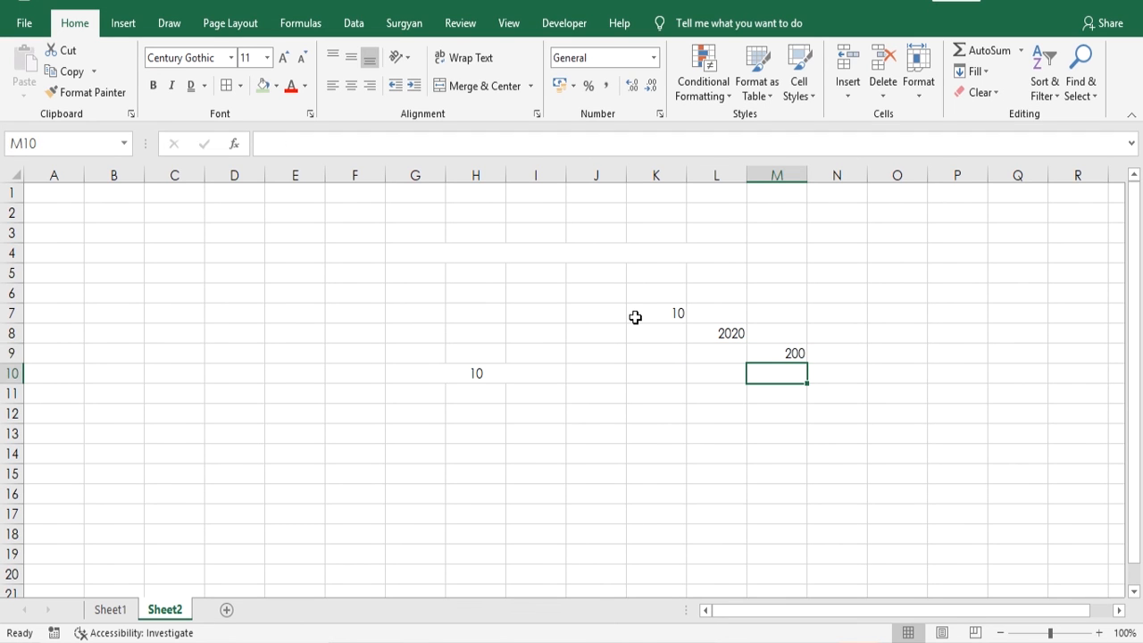
- Enter 50 in cell K8 and 40 in cell K9
{"action": "key", "text": "Up"}
{"action": "key", "text": "Left"}
{"action": "key", "text": "Up"}
{"action": "key", "text": "Left"}
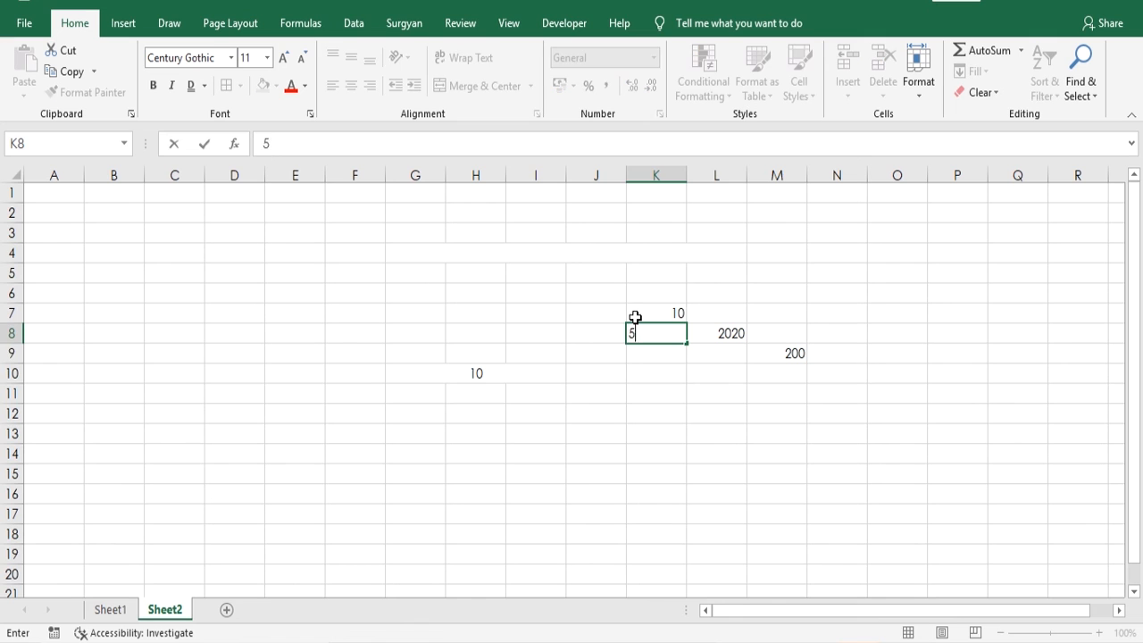
{"action": "type", "text": "50"}
{"action": "key", "text": "Return"}
{"action": "type", "text": "40"}
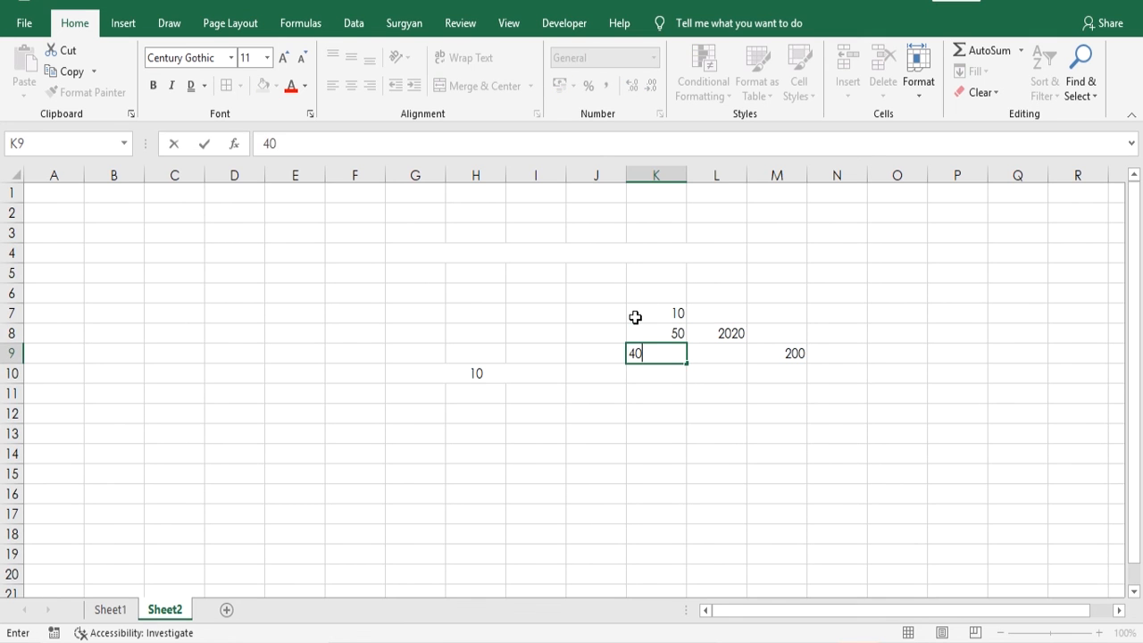
{"action": "key", "text": "Return"}
- Merge and center cells K7:M9, accepting that only the upper-left value is kept
{"action": "left_click_drag", "start_coordinate": [650, 317], "coordinate": [755, 363]}
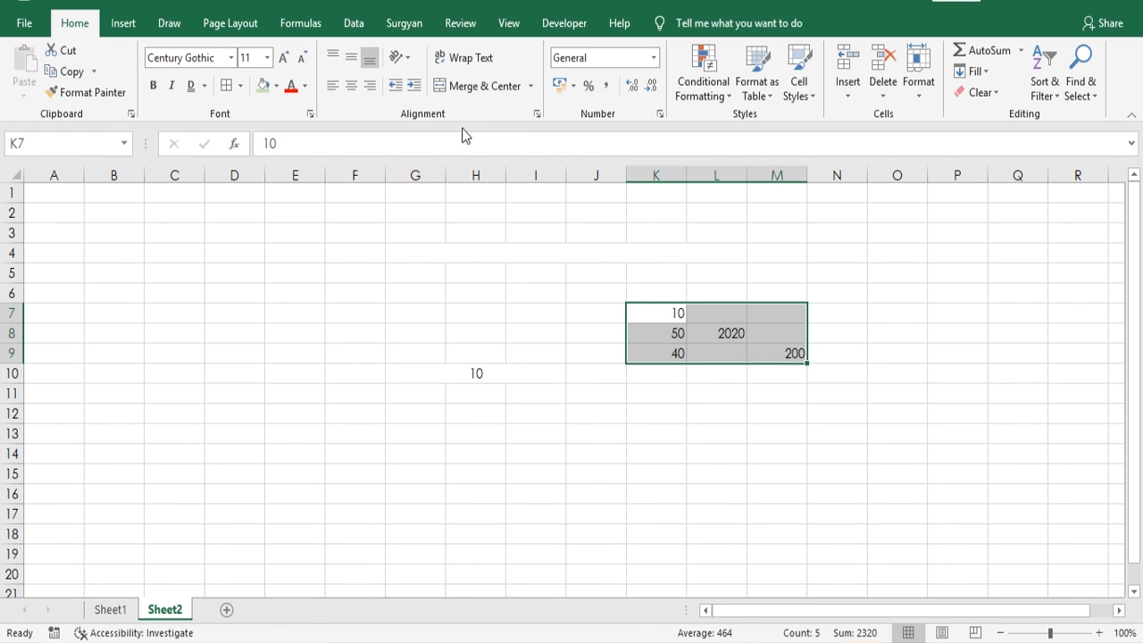
{"action": "left_click", "coordinate": [456, 92]}
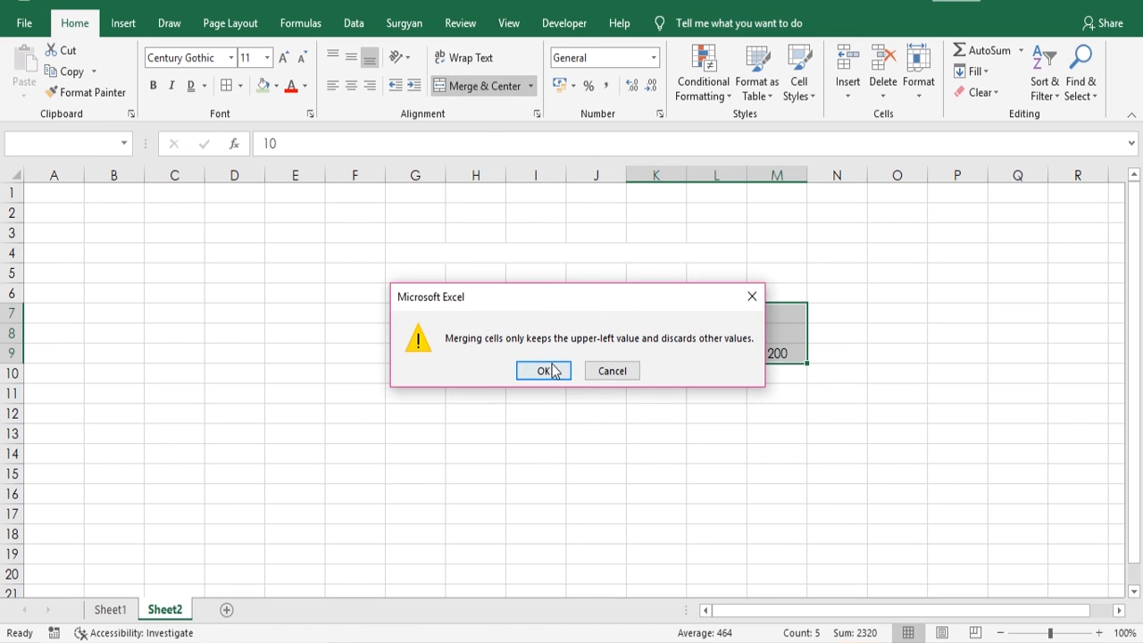
{"action": "left_click", "coordinate": [551, 371]}
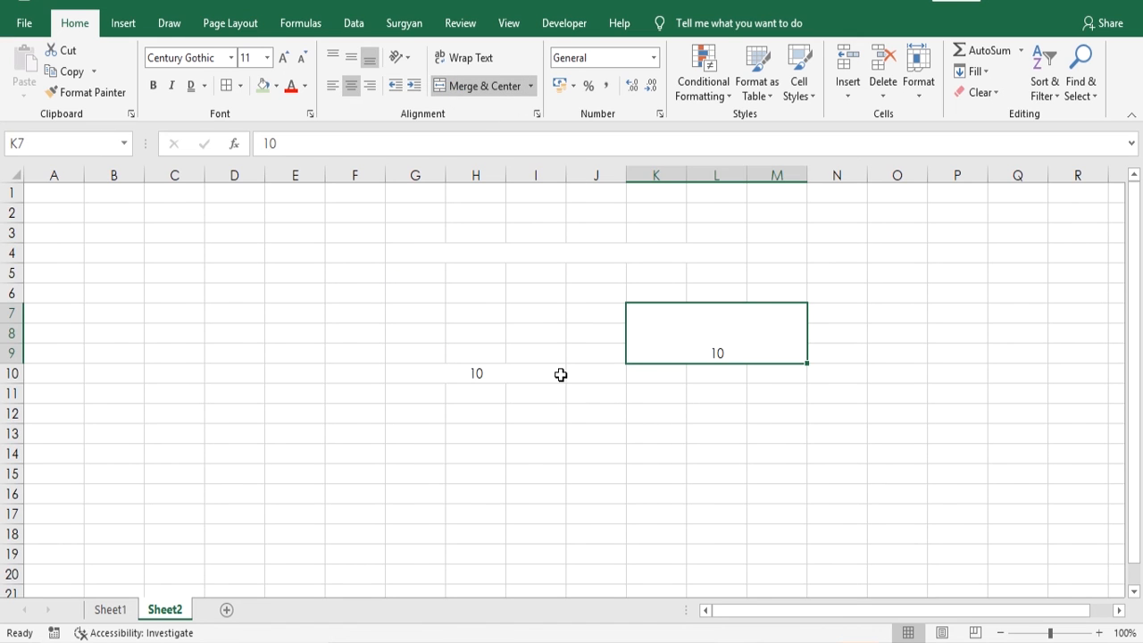
{"action": "left_click", "coordinate": [656, 396]}
{"action": "left_click", "coordinate": [644, 340]}
- Merge and center the empty cells F13:M15 and enter the heading "Desianaim.in" in the merged cell
{"action": "left_click_drag", "start_coordinate": [351, 439], "coordinate": [788, 464]}
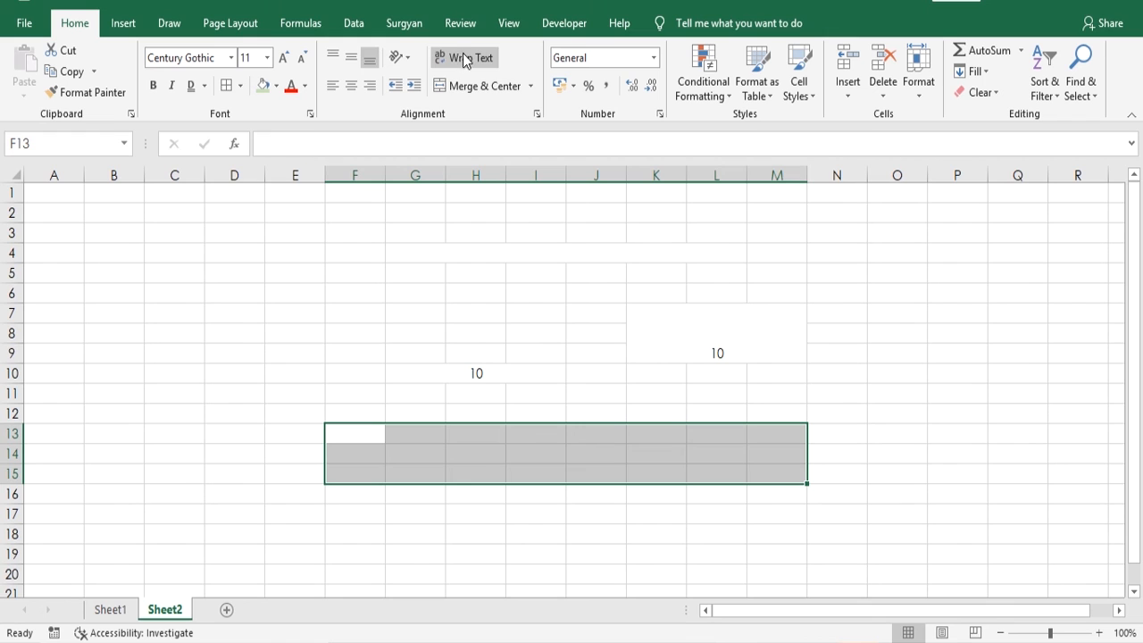
{"action": "left_click", "coordinate": [467, 85]}
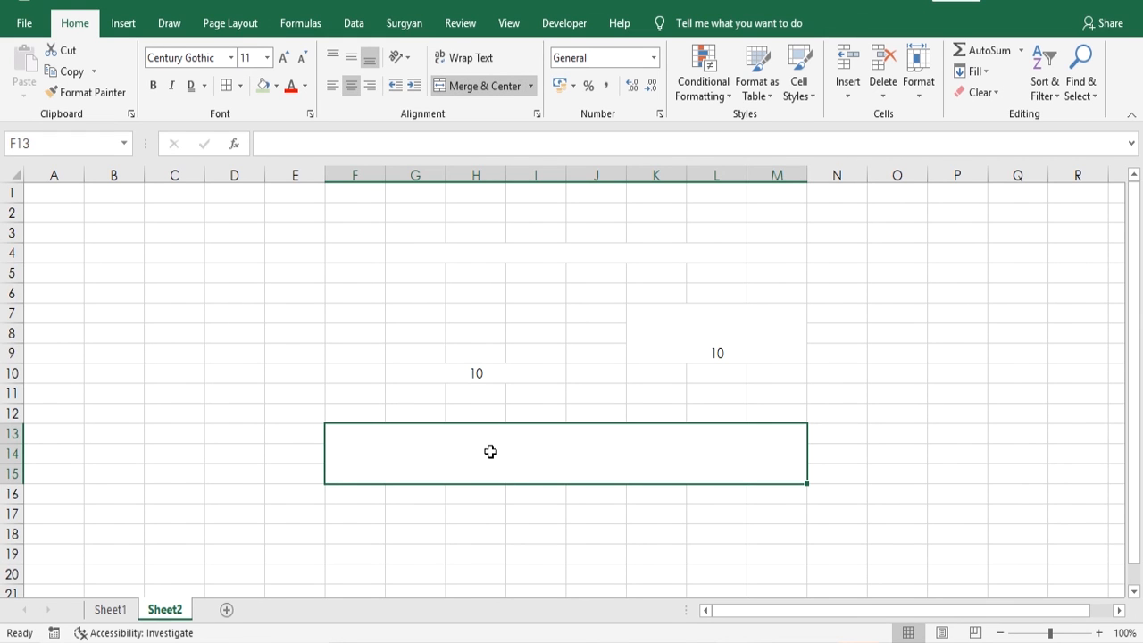
{"action": "type", "text": "Des"}
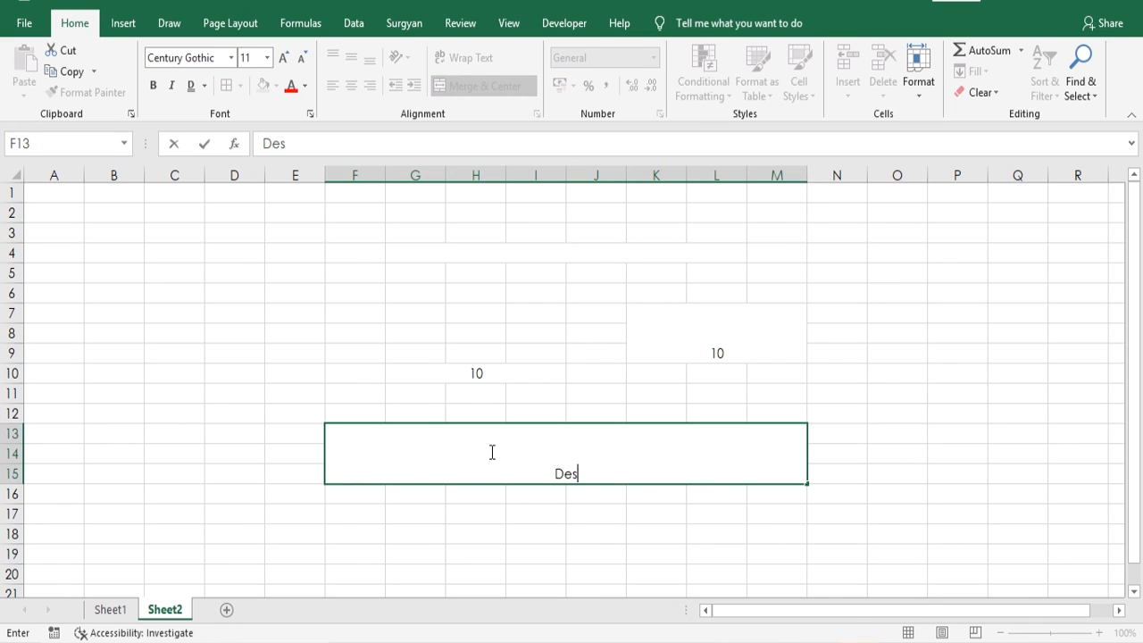
{"action": "type", "text": "ianaim.in"}
{"action": "key", "text": "Return"}
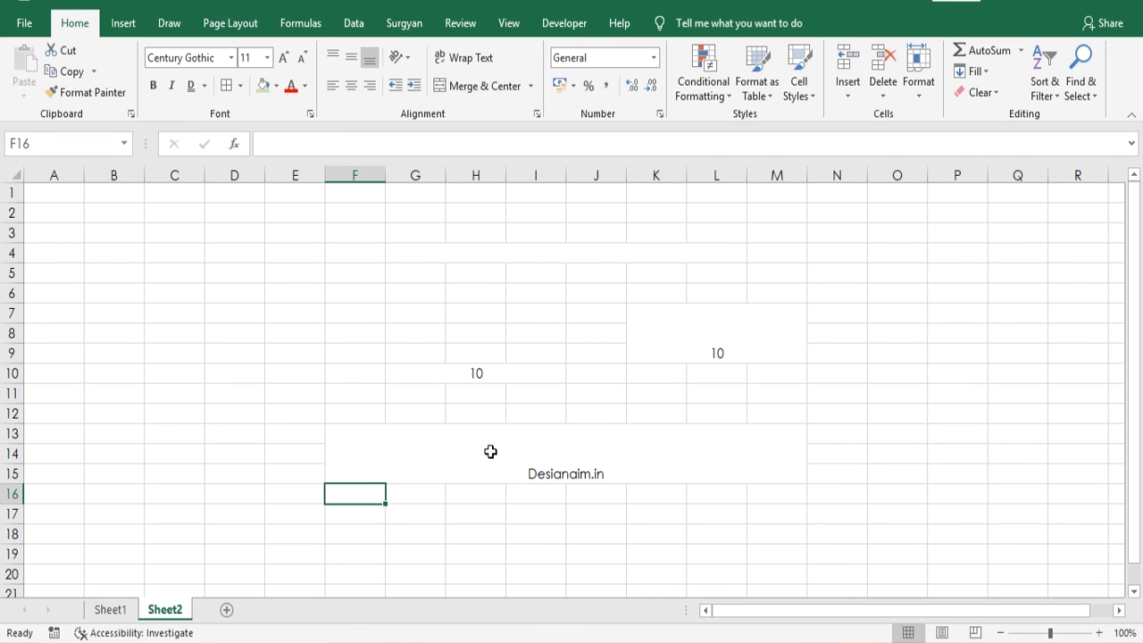
- Enlarge the Desianaim.in heading to font size 22 and middle-align it vertically in its merged cell
{"action": "left_click", "coordinate": [490, 451]}
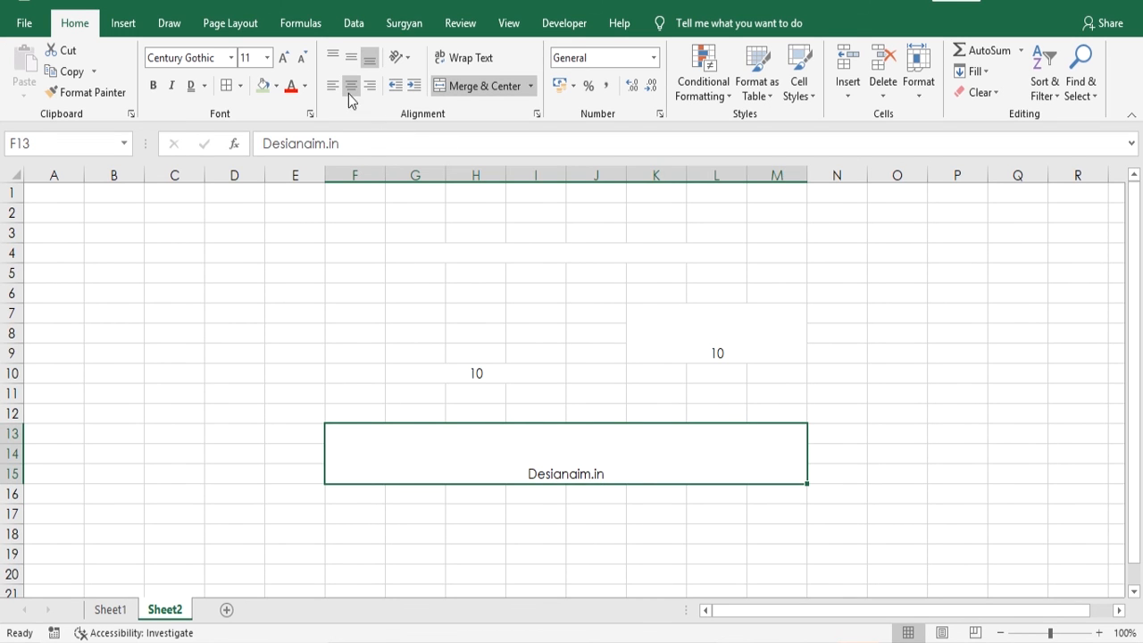
{"action": "left_click", "coordinate": [283, 58]}
{"action": "left_click", "coordinate": [283, 58]}
{"action": "left_click", "coordinate": [283, 58]}
{"action": "left_click", "coordinate": [283, 58]}
{"action": "left_click", "coordinate": [282, 58]}
{"action": "left_click", "coordinate": [283, 58]}
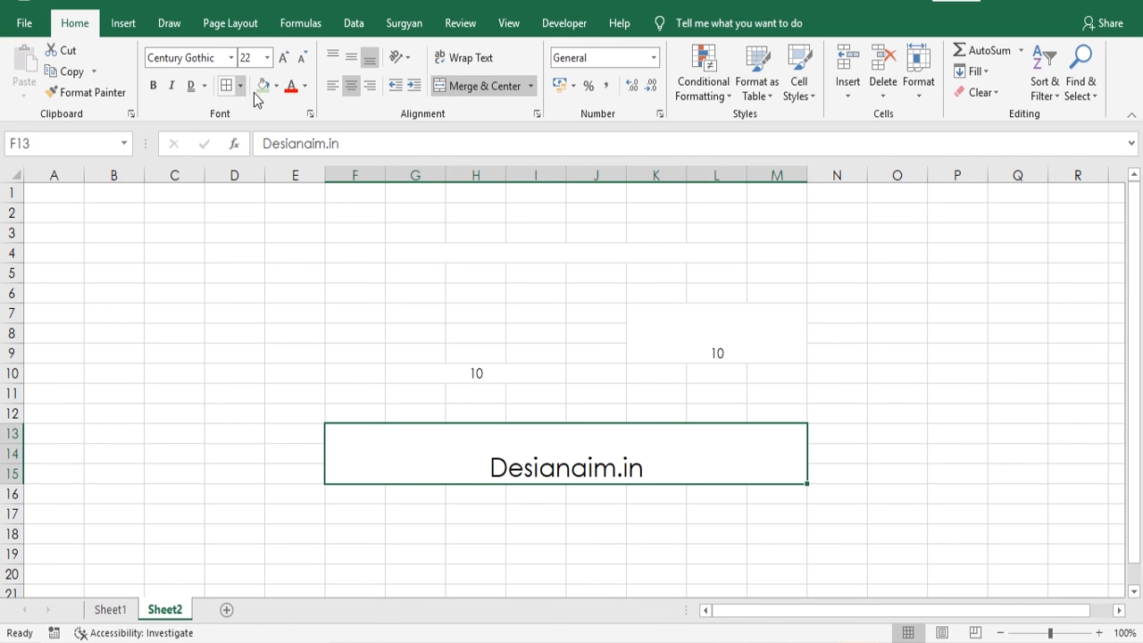
{"action": "left_click", "coordinate": [350, 57]}
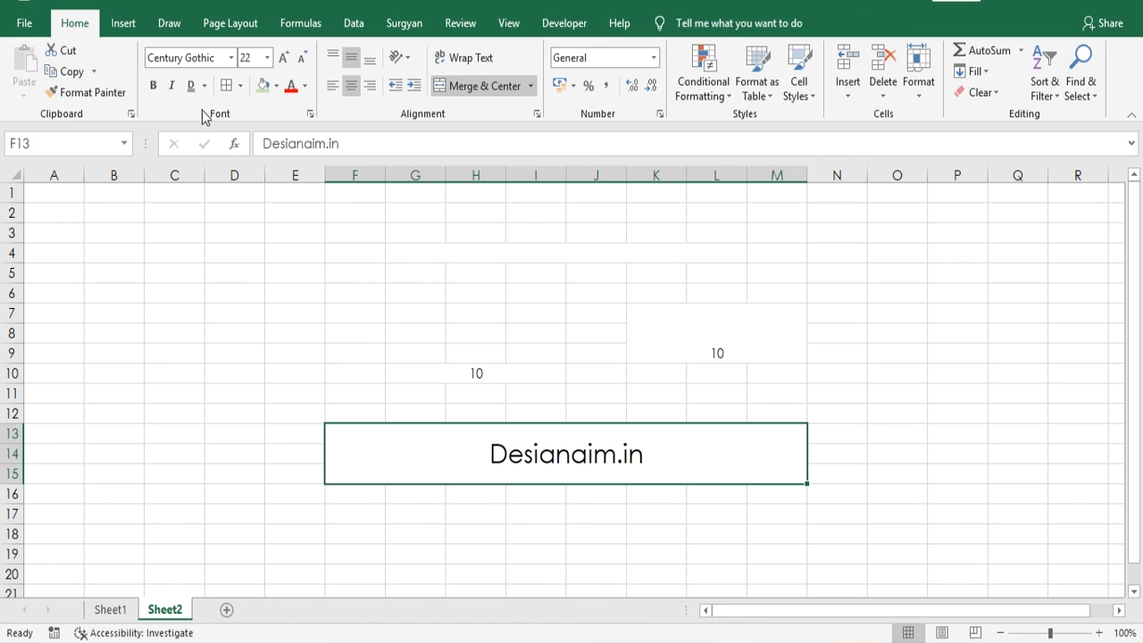
- Format the Desianaim.in heading as bold blue text on a light green fill
{"action": "left_click", "coordinate": [155, 87]}
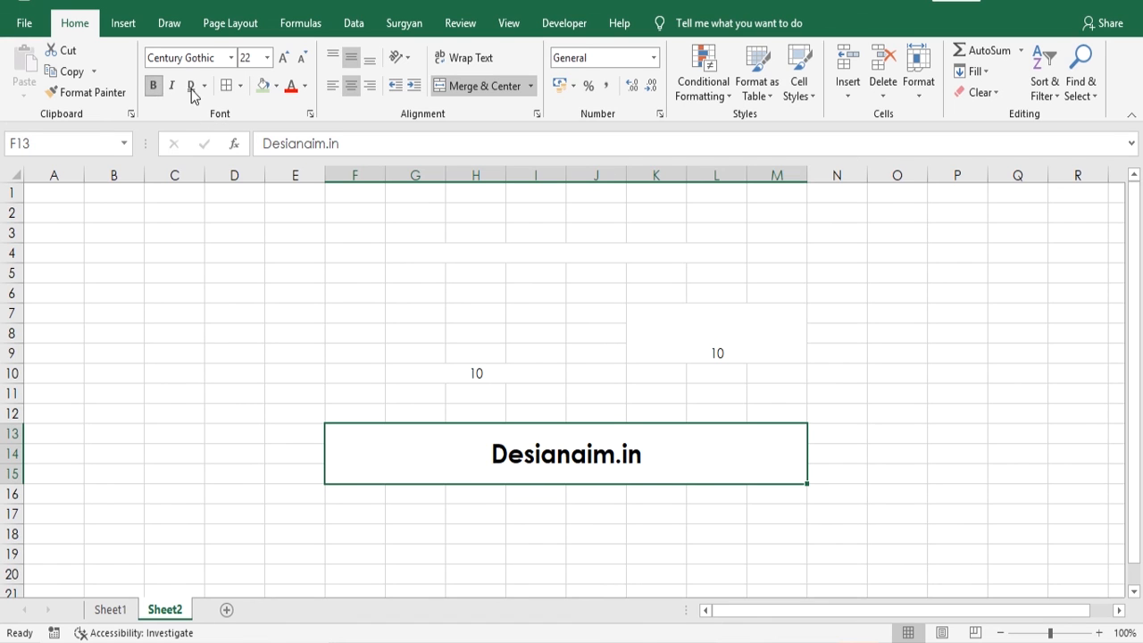
{"action": "left_click", "coordinate": [305, 85]}
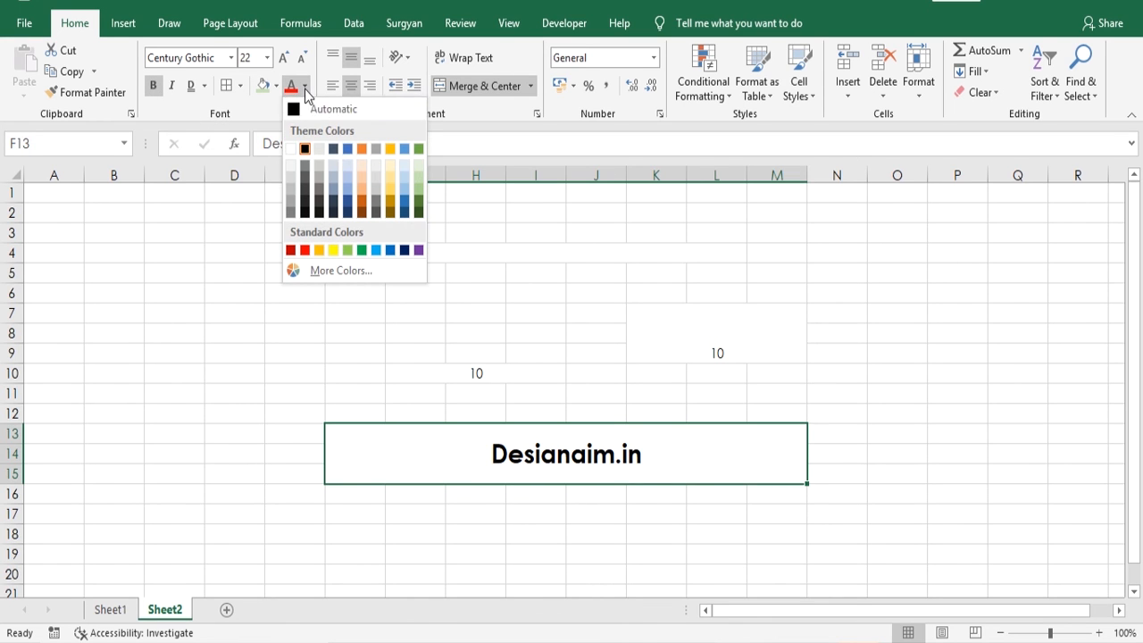
{"action": "left_click", "coordinate": [347, 150]}
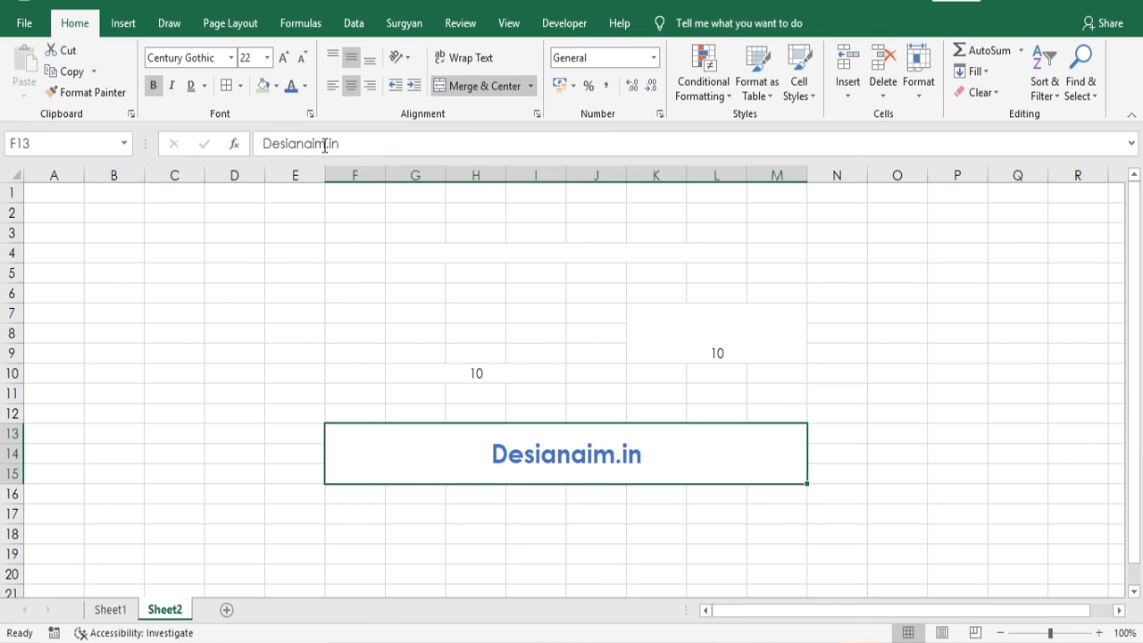
{"action": "left_click", "coordinate": [265, 86]}
{"action": "left_click", "coordinate": [248, 326]}
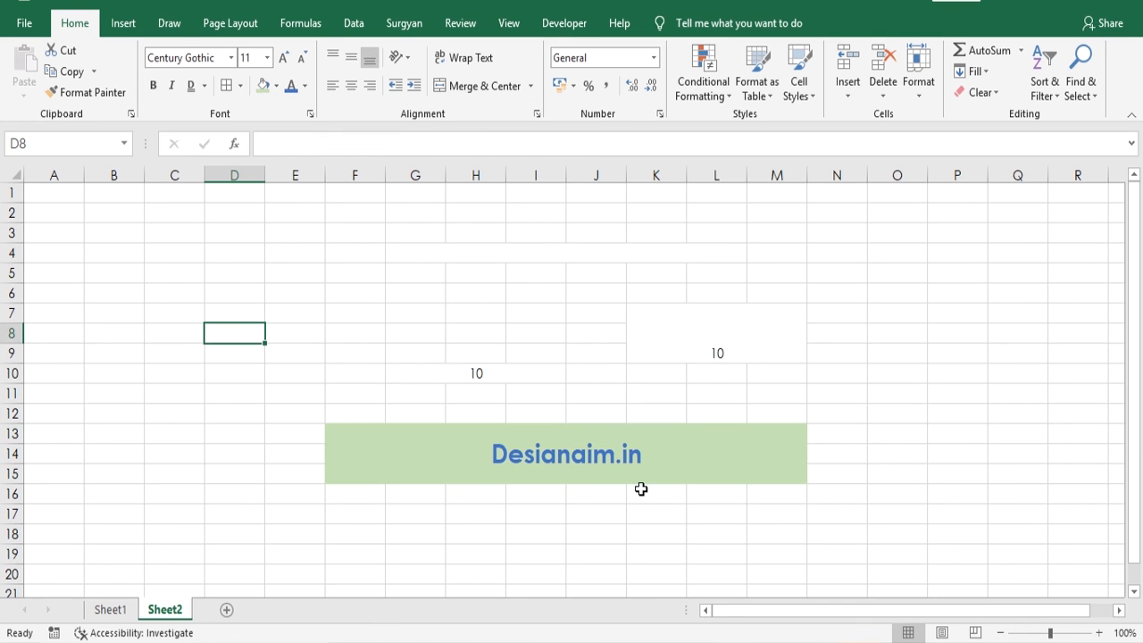
- Select the empty cell range F17:M28 below the heading
{"action": "scroll", "coordinate": [640, 488], "scroll_direction": "down", "scroll_amount": 1}
{"action": "scroll", "coordinate": [640, 488], "scroll_direction": "down", "scroll_amount": 3}
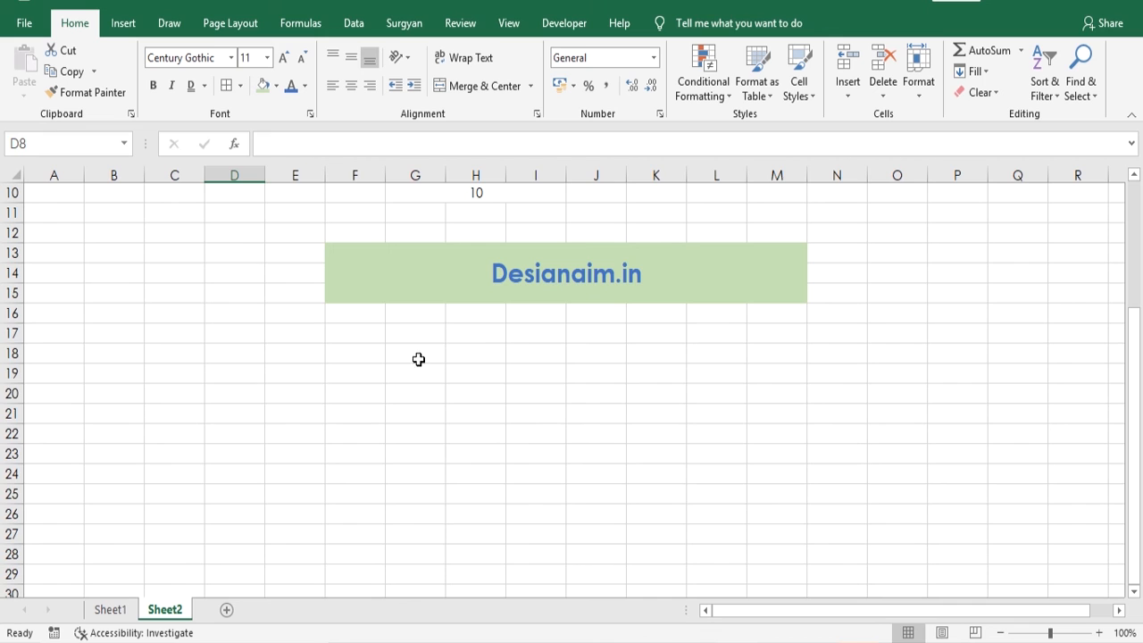
{"action": "left_click_drag", "start_coordinate": [357, 330], "coordinate": [750, 542]}
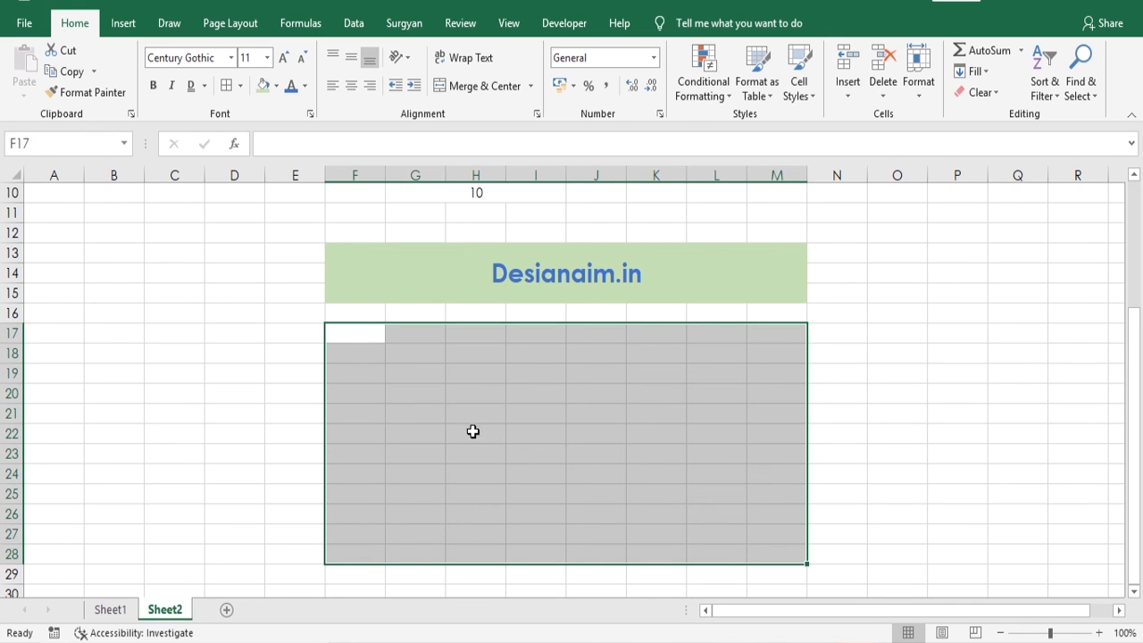